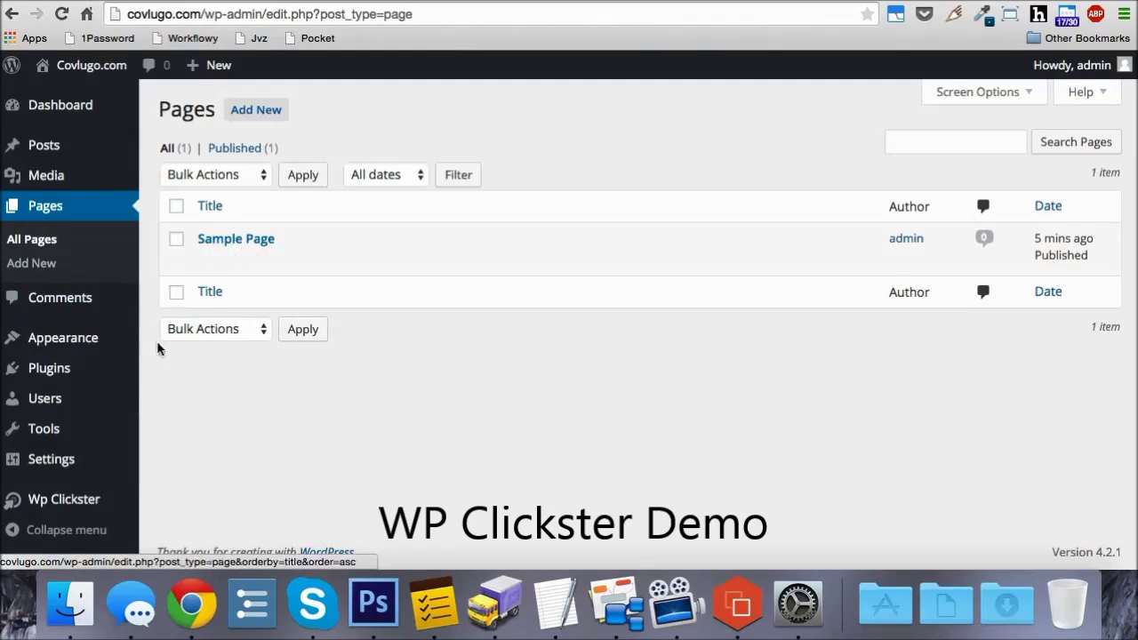
Step: Open the WP Clickster options and enable deleting all posts, all pages and all comments
click(87, 506)
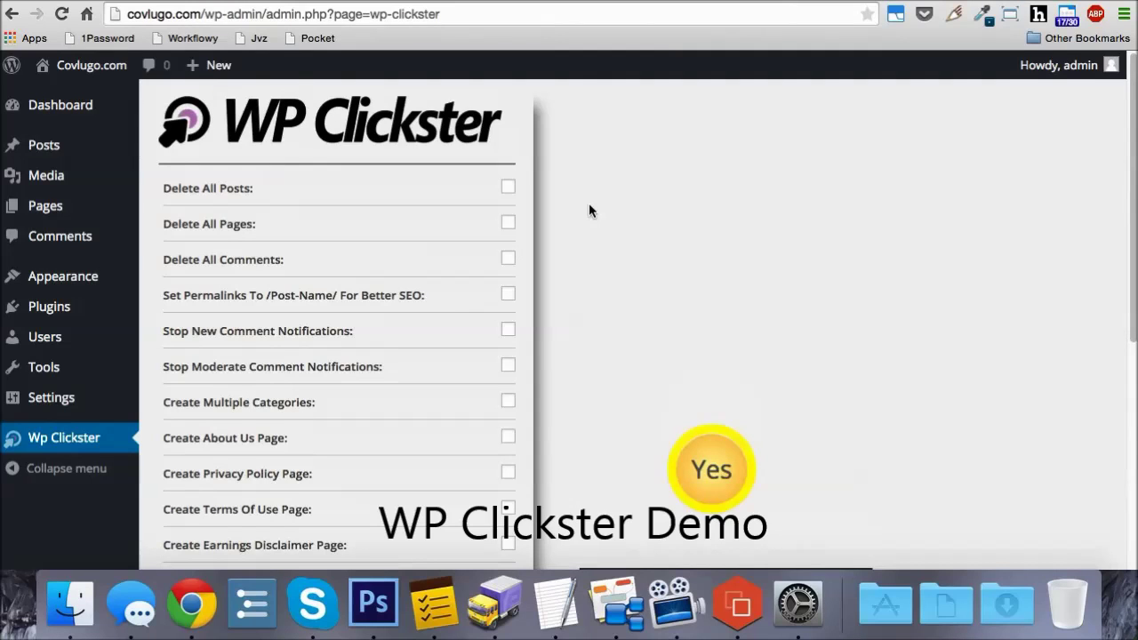
scroll(582, 199, down, 1)
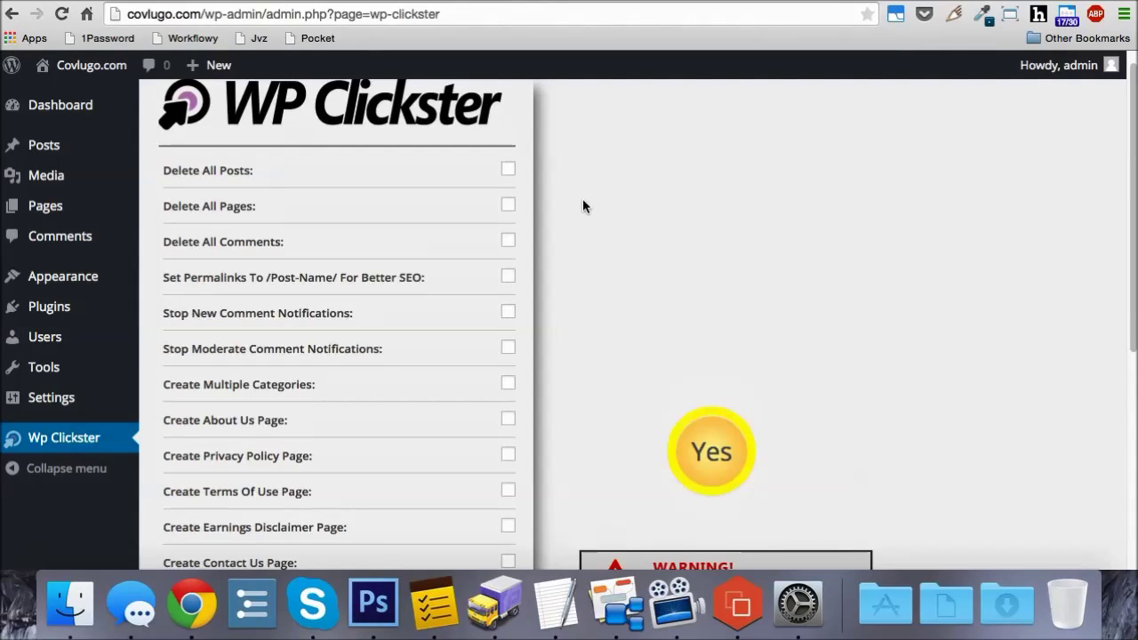
click(509, 175)
click(511, 209)
click(509, 243)
Step: Enable setting permalinks to /Post-Name/ and stopping both new comment and moderate comment notifications
scroll(447, 196, down, 2)
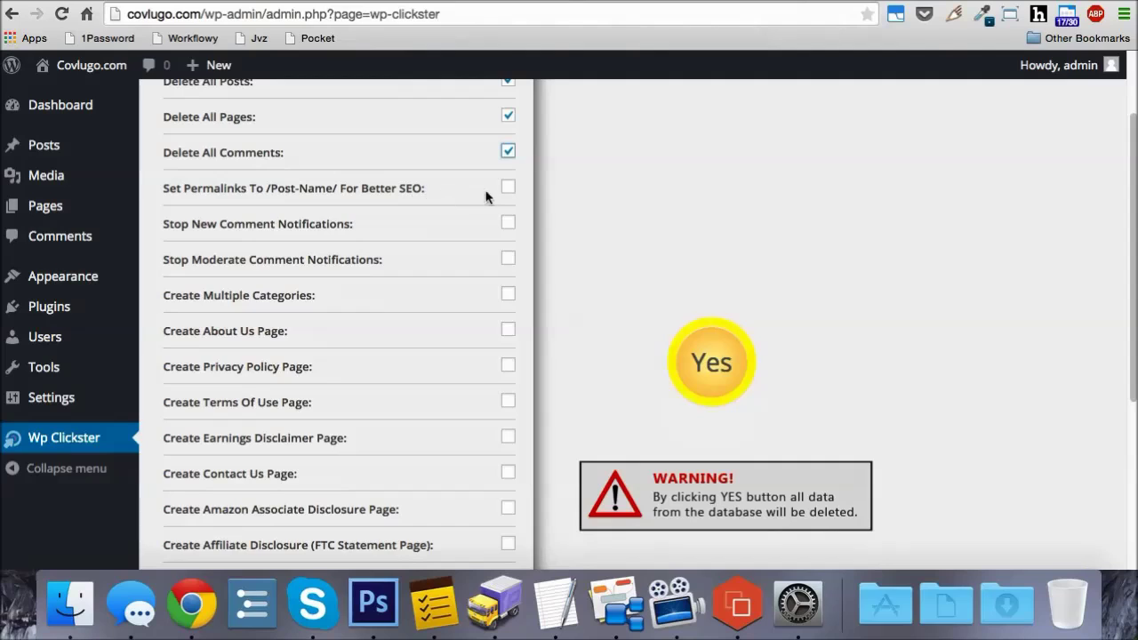
click(508, 189)
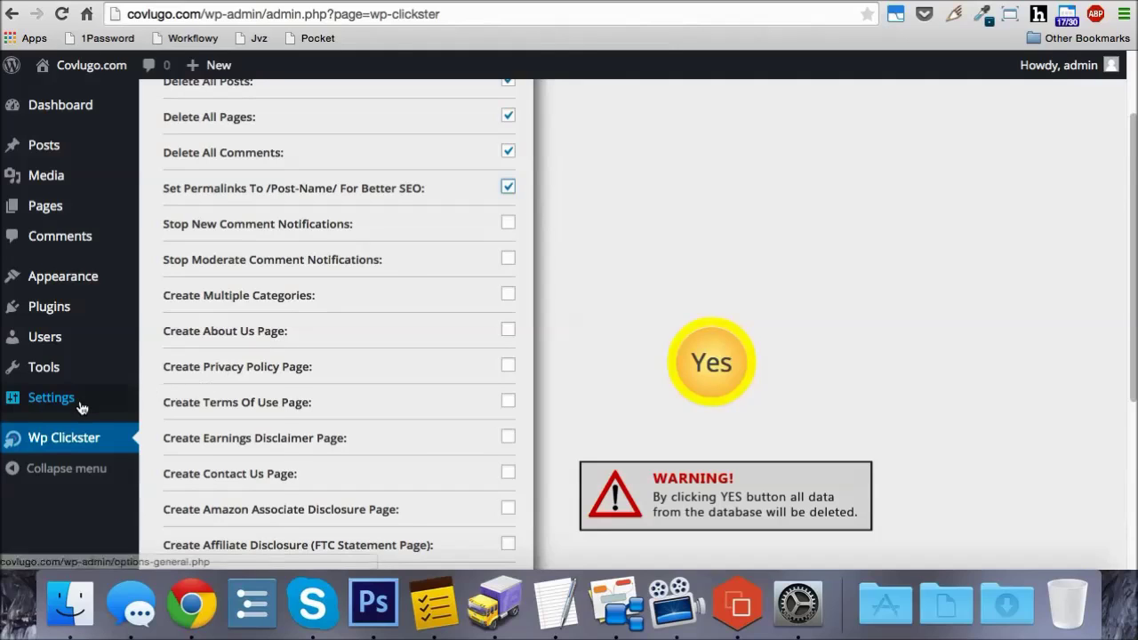
mouse_move(78, 404)
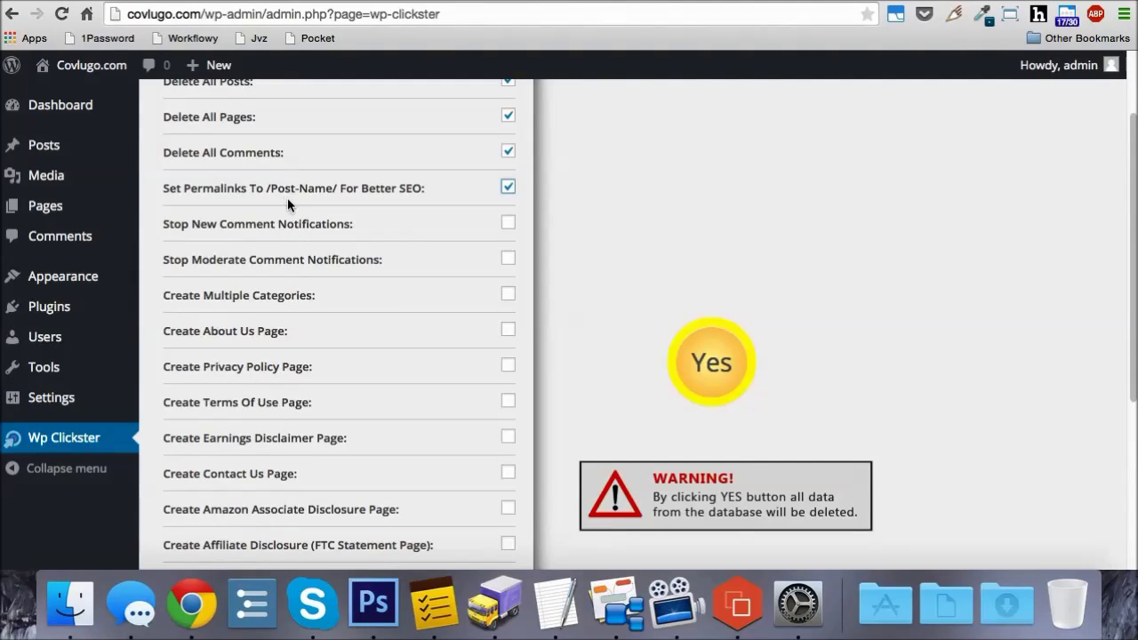
scroll(463, 222, down, 2)
click(507, 176)
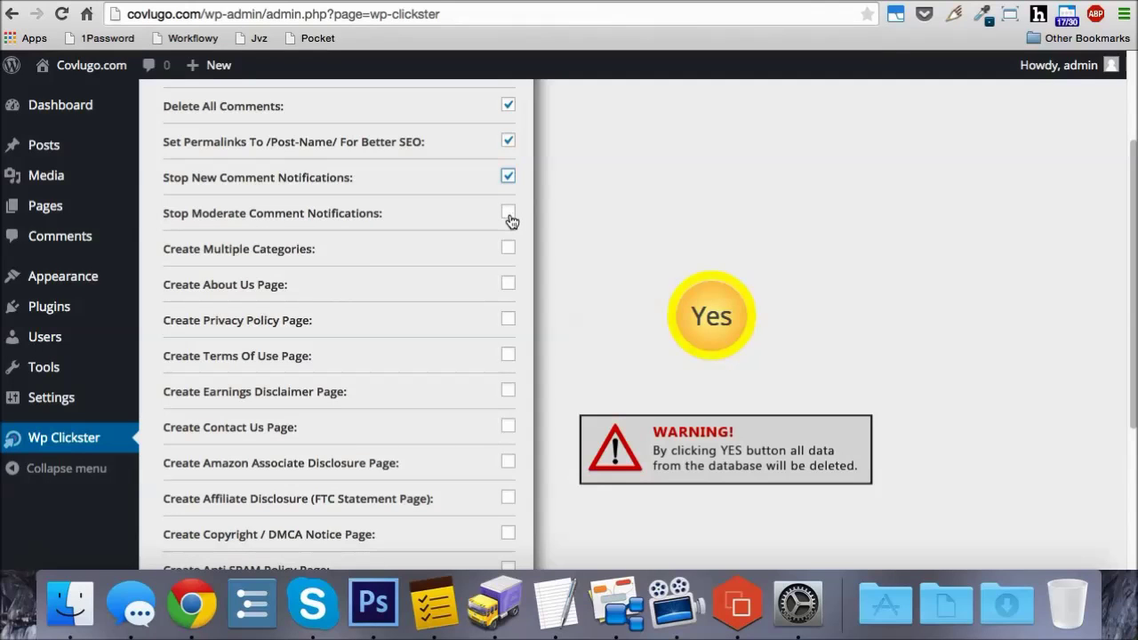
click(509, 215)
mouse_move(109, 395)
Step: Enable creating multiple categories and enter "Category 1, Category 2, Dog Training, Baseball" as their names
click(507, 249)
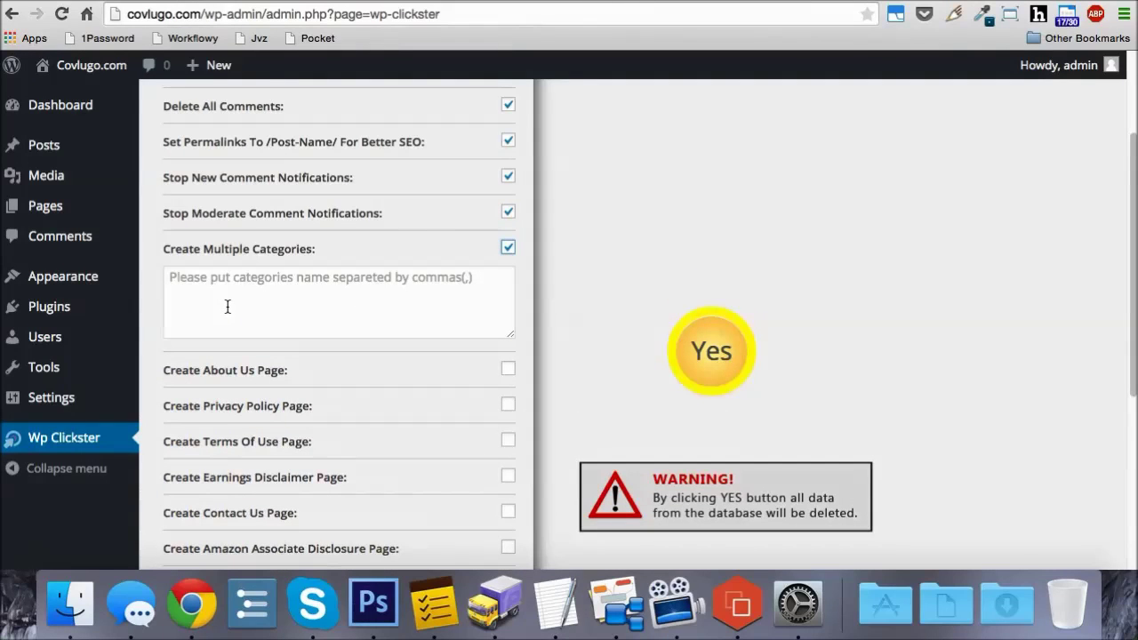
click(266, 296)
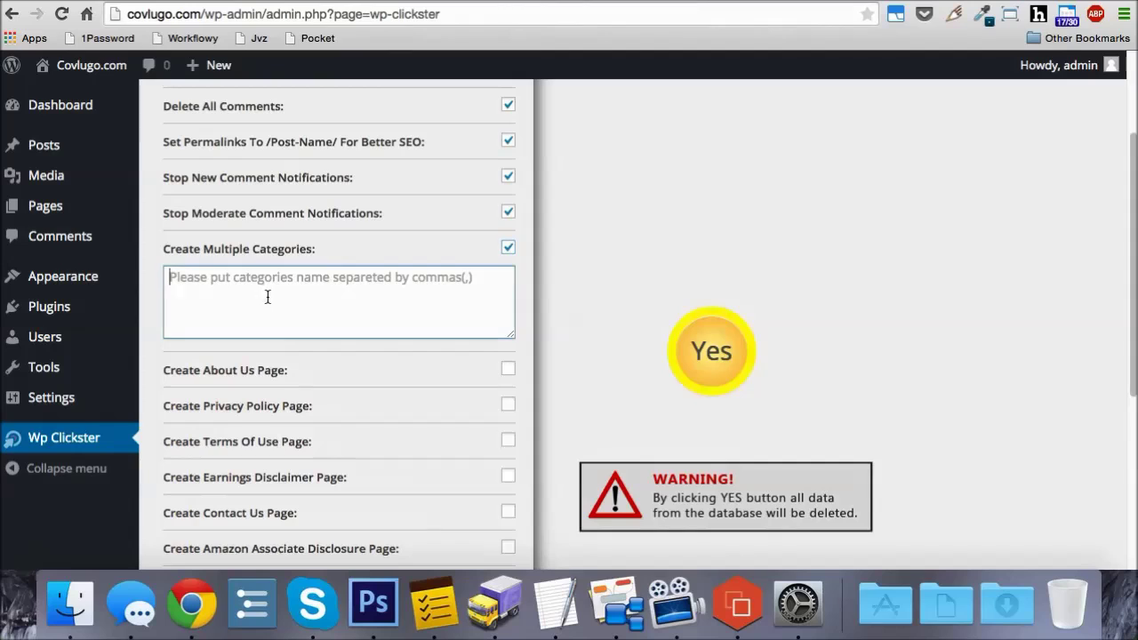
text(Cate)
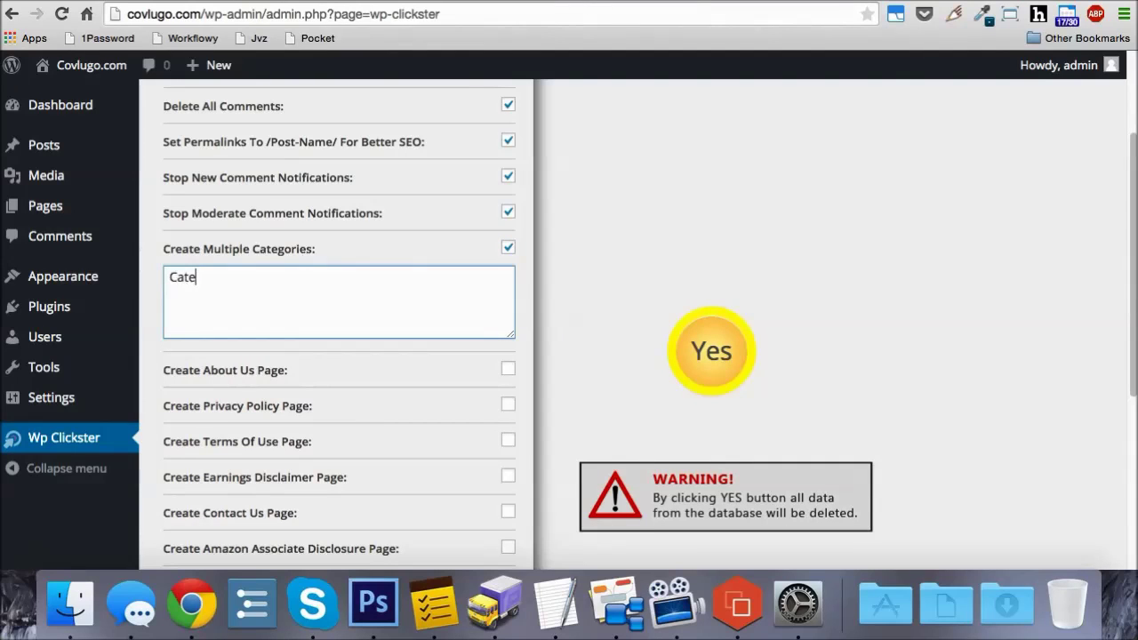
text(gory 1, Category 2, D)
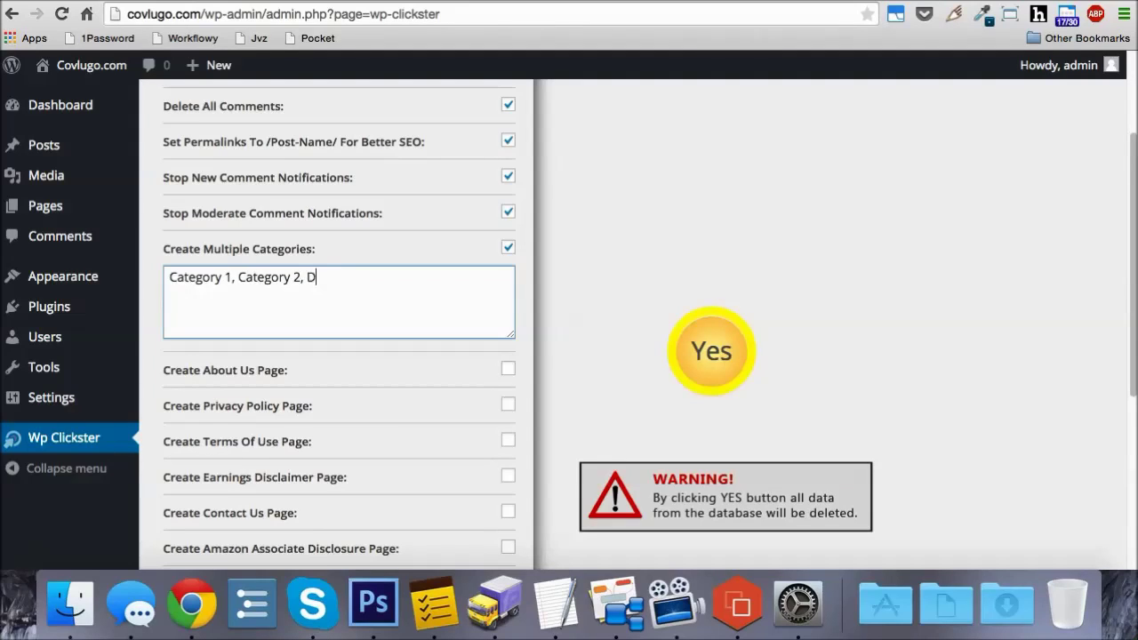
text(og Training, Baseball)
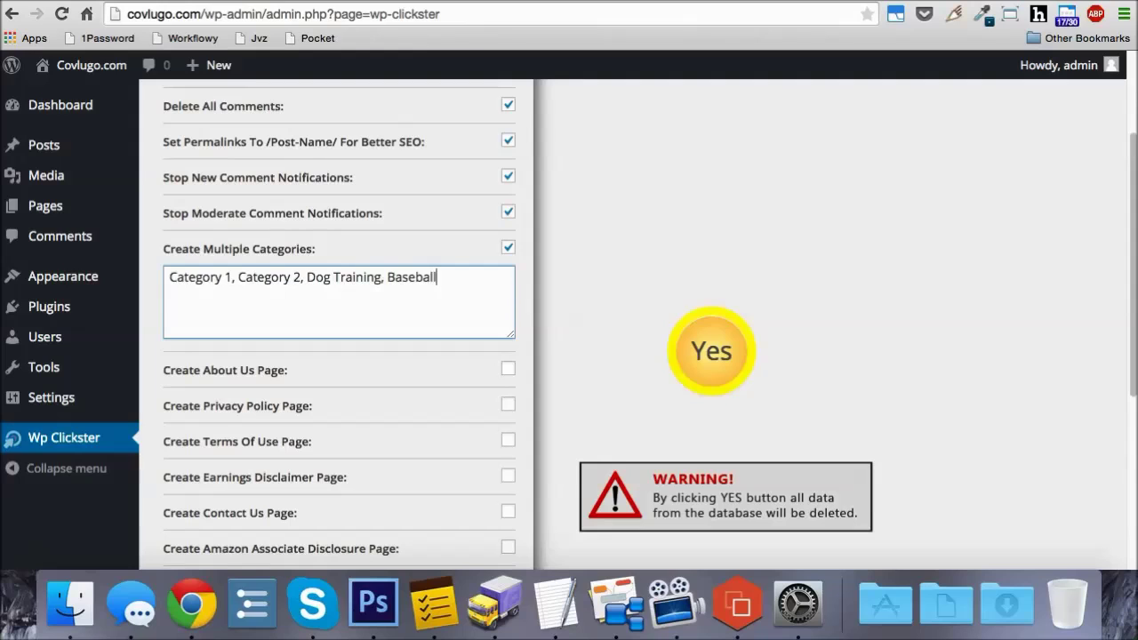
Step: Enable creating the About Us, Privacy Policy, Terms Of Use, Earnings Disclaimer and Contact Us pages
scroll(544, 215, down, 2)
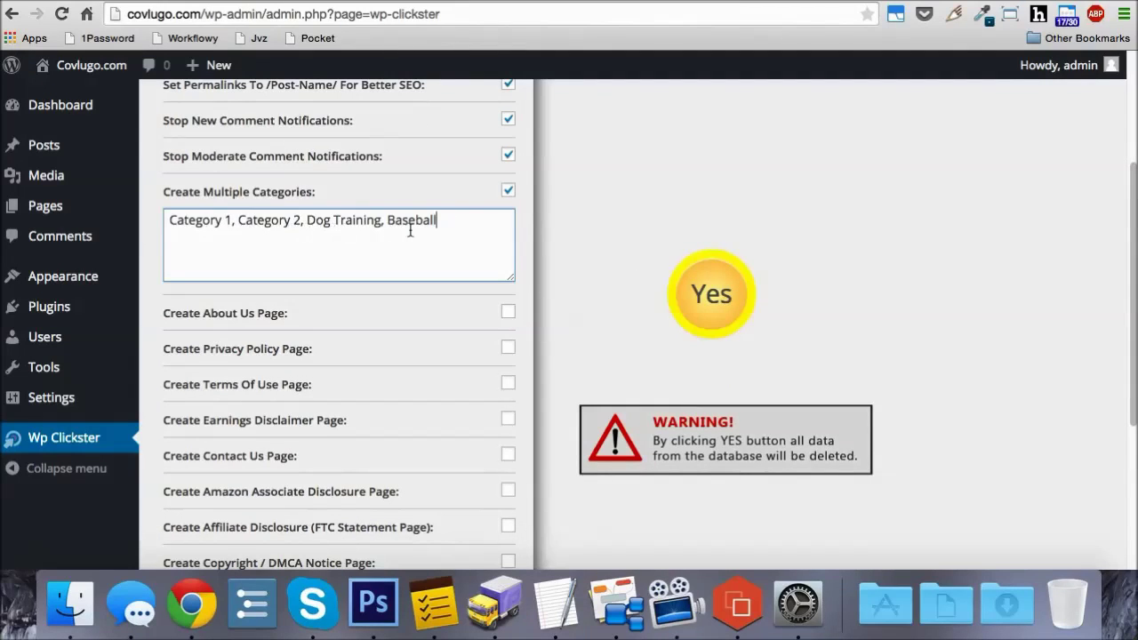
scroll(578, 216, down, 3)
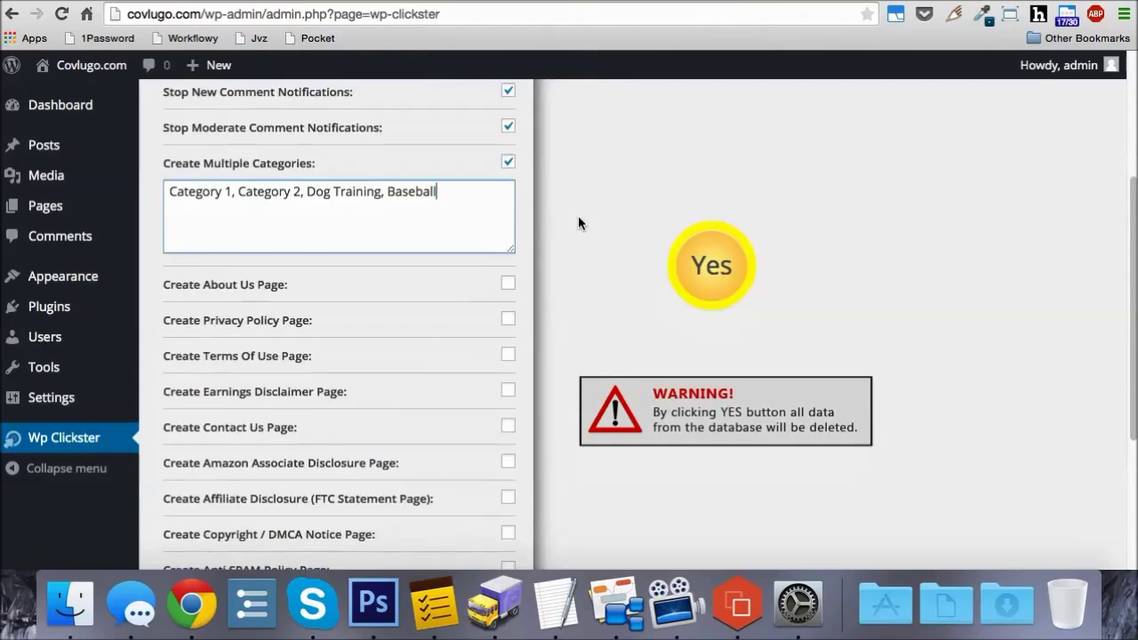
click(508, 228)
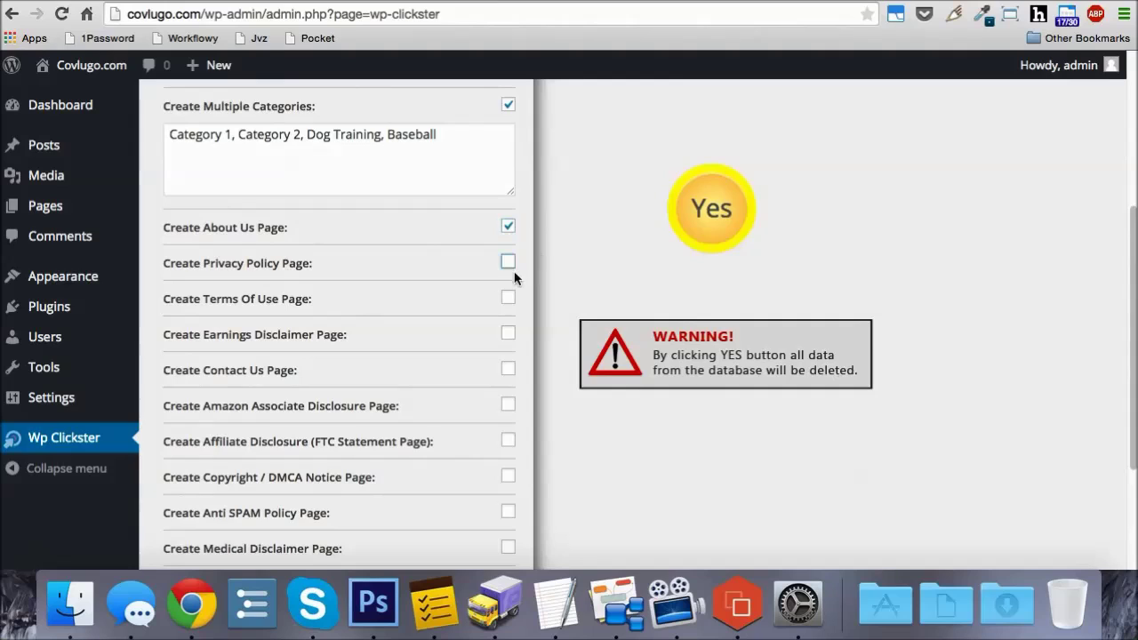
click(509, 263)
click(507, 299)
click(509, 335)
click(508, 369)
Step: Enable creating the Amazon Associate Disclosure page and check the available Amazon countries, keeping Amazon US
scroll(545, 330, down, 1)
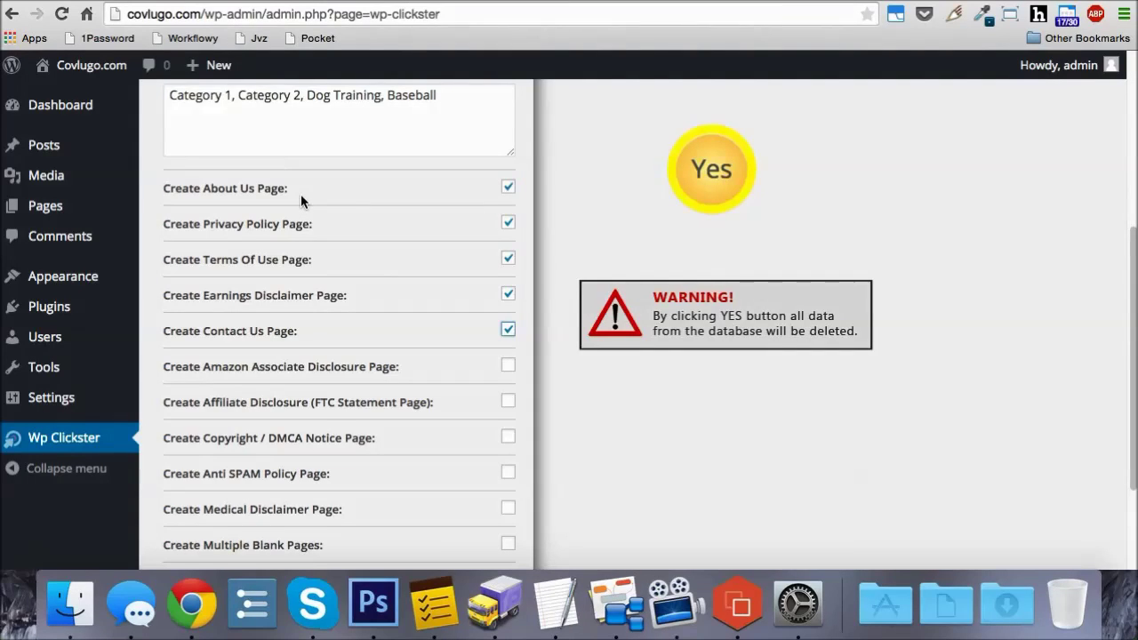
scroll(302, 196, down, 3)
scroll(369, 215, down, 1)
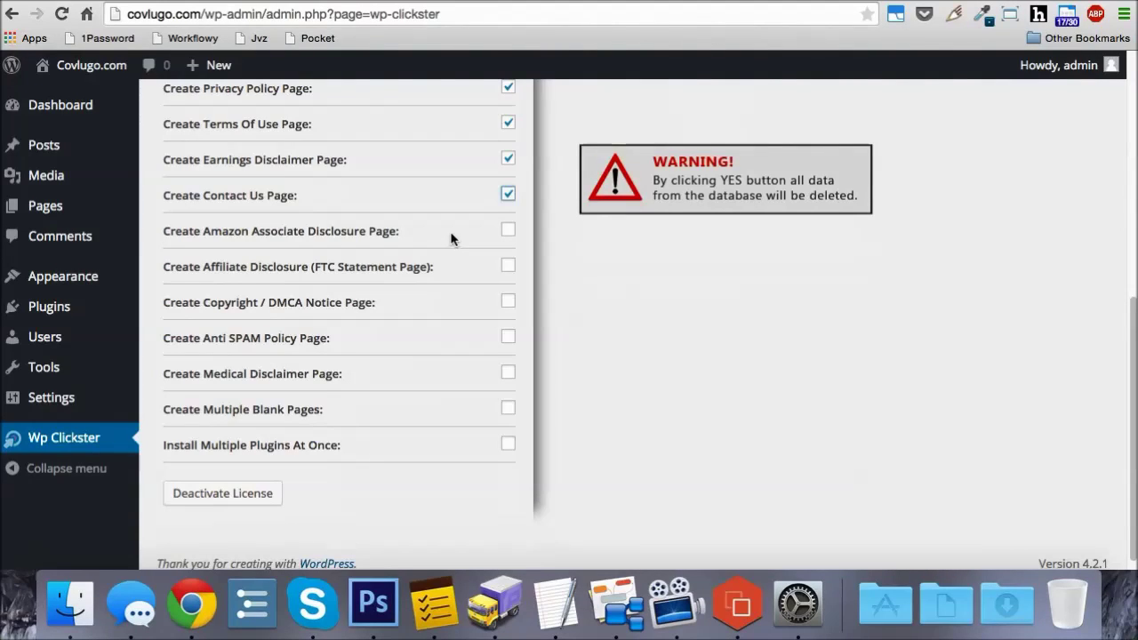
click(508, 231)
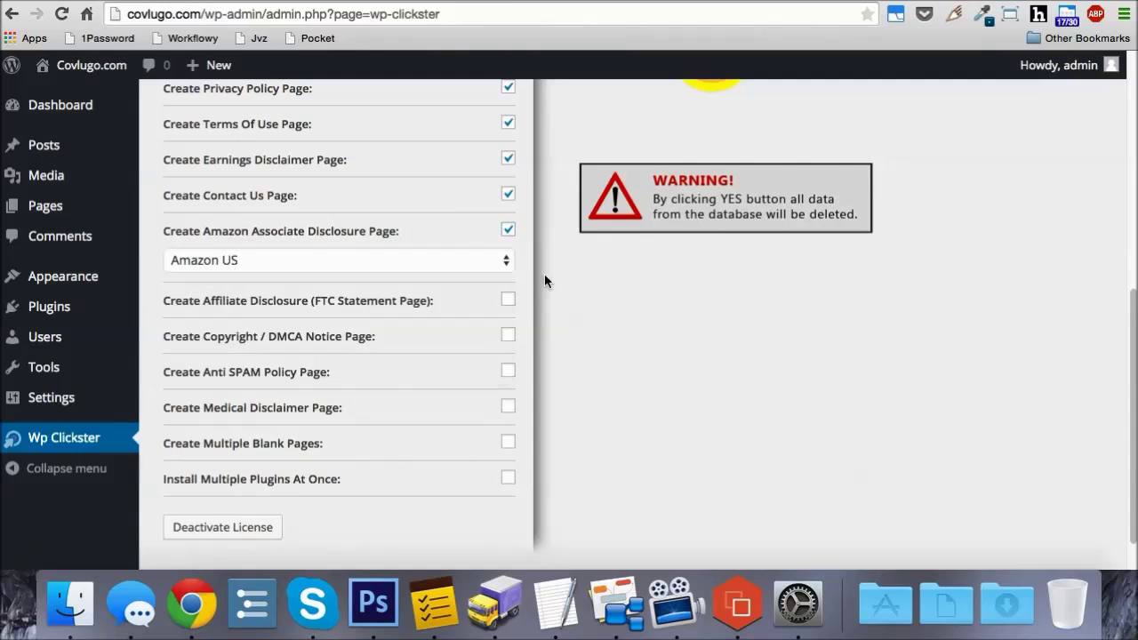
click(497, 264)
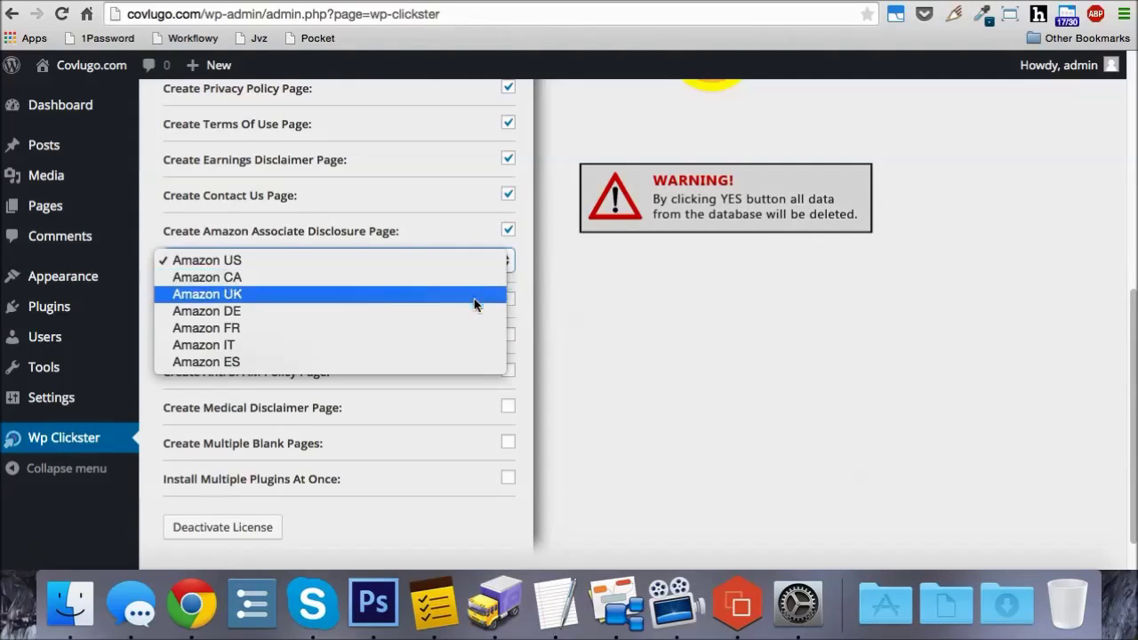
click(589, 302)
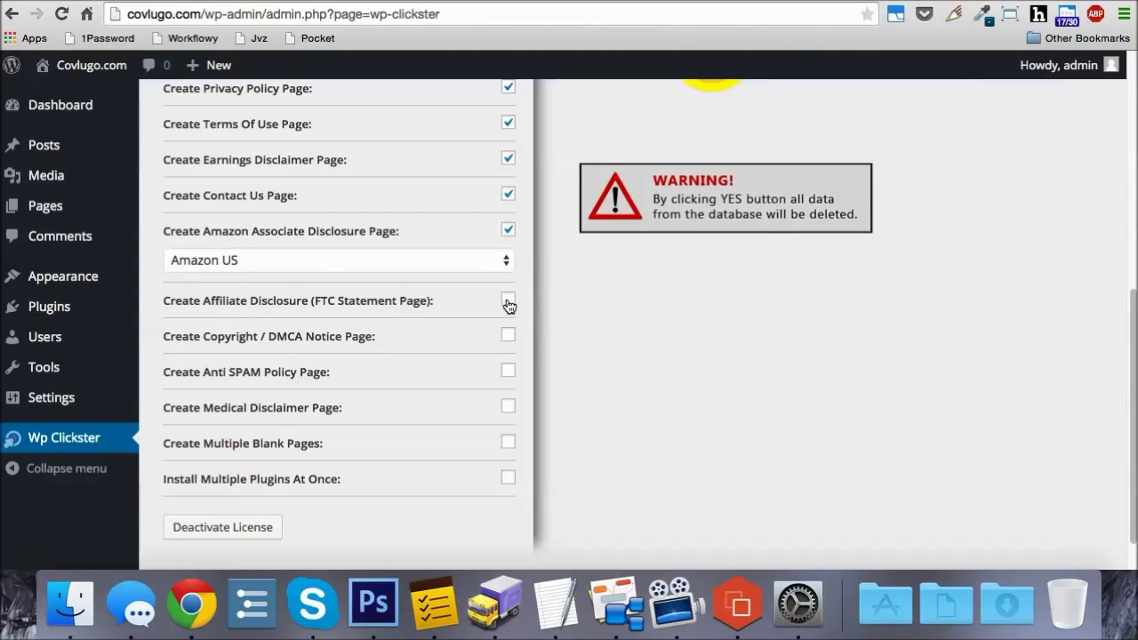
Step: Enable creating the Affiliate Disclosure, Copyright / DMCA Notice, Anti SPAM Policy and Medical Disclaimer pages
click(507, 304)
click(507, 339)
click(508, 372)
click(508, 405)
Step: Enable creating multiple blank pages and enter "Page 1, Page 2, Cool, Wordpress, Plugin" as their names
click(508, 443)
scroll(584, 399, down, 1)
scroll(586, 395, down, 3)
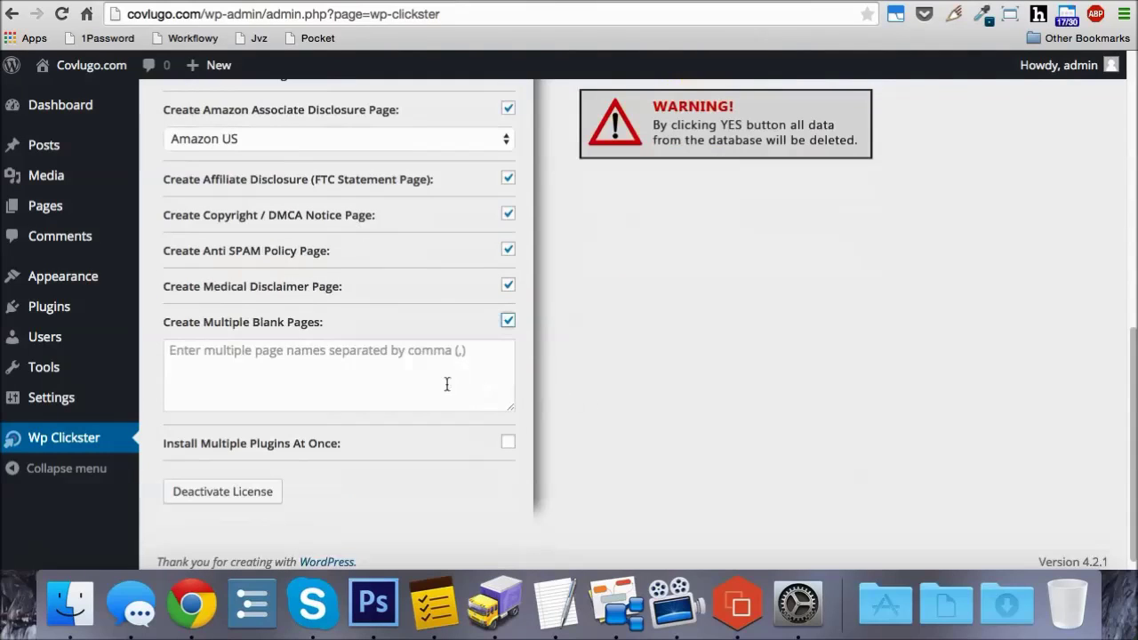
click(404, 378)
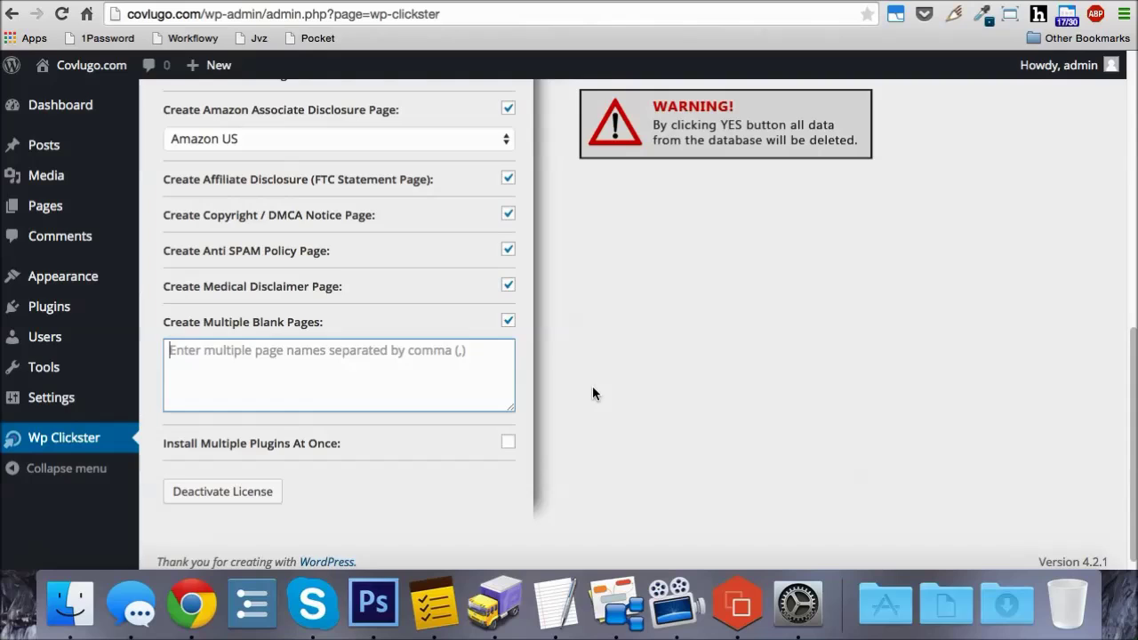
text(Page 1, Page)
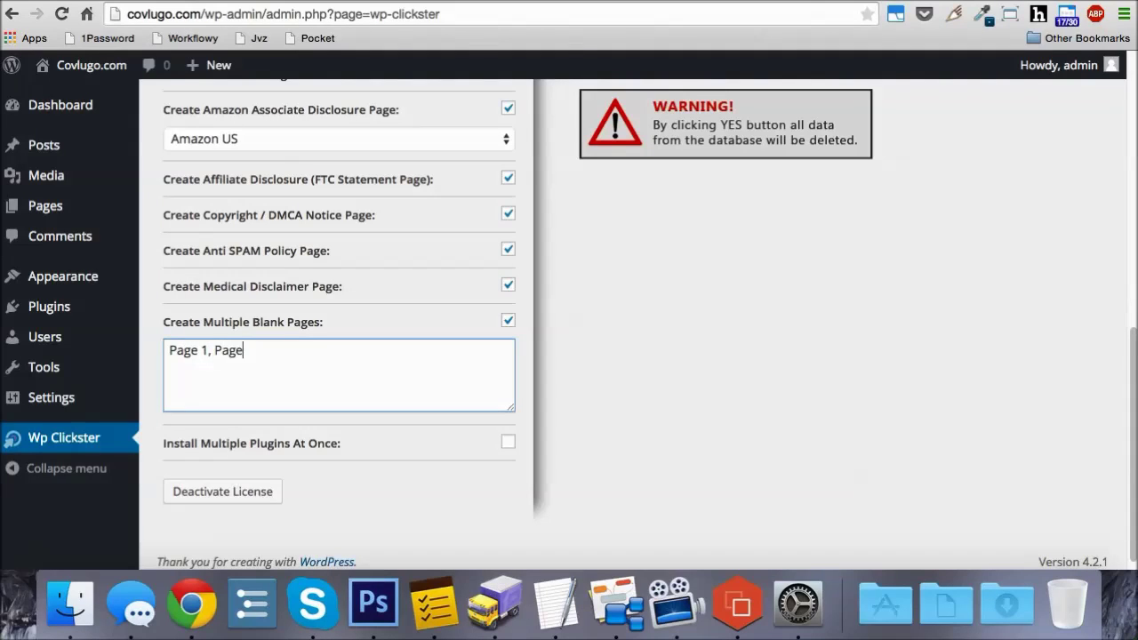
text( 2, Cool, Wordpress,)
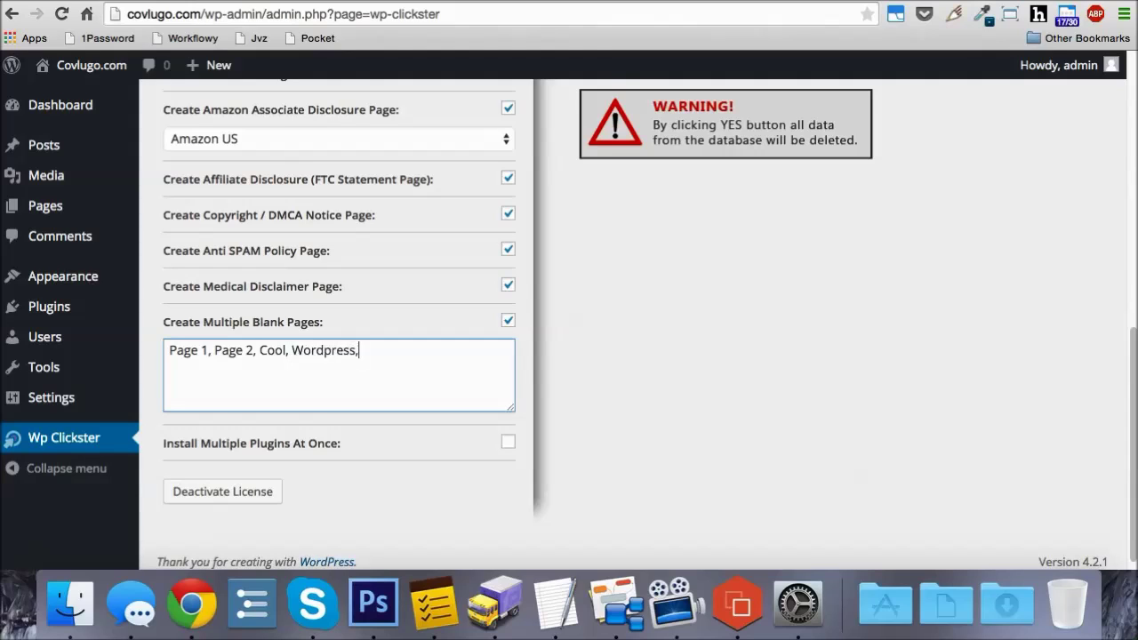
text( Plugin)
click(559, 354)
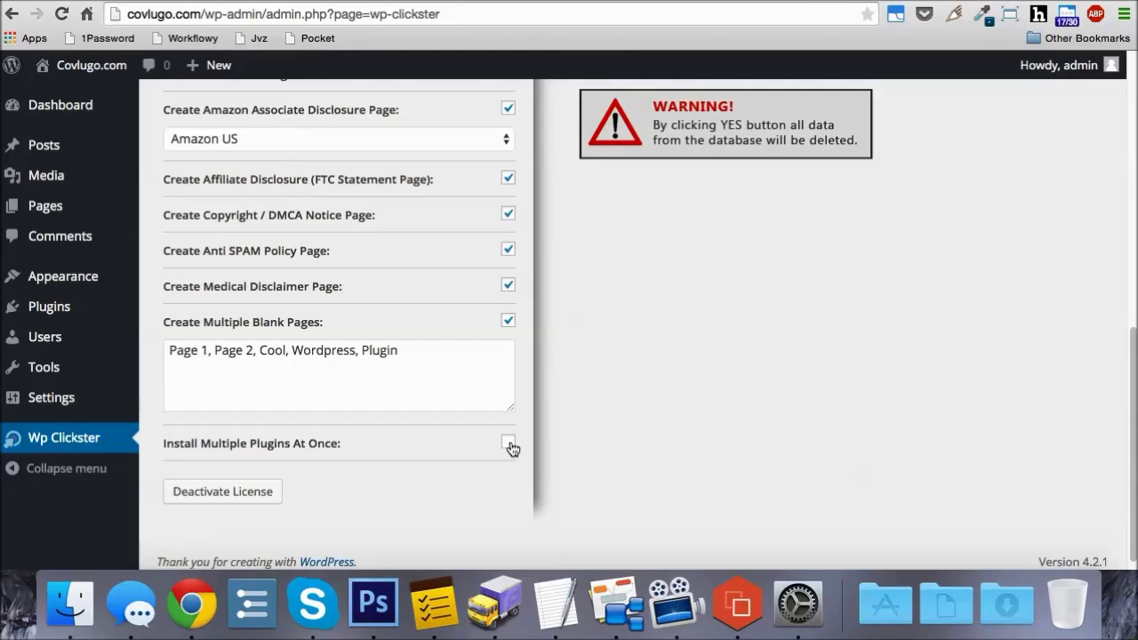
Step: Enable installing multiple plugins at once and add the BuddyPress link address copied from the WordPress.org plugin directory
click(508, 443)
scroll(574, 406, down, 2)
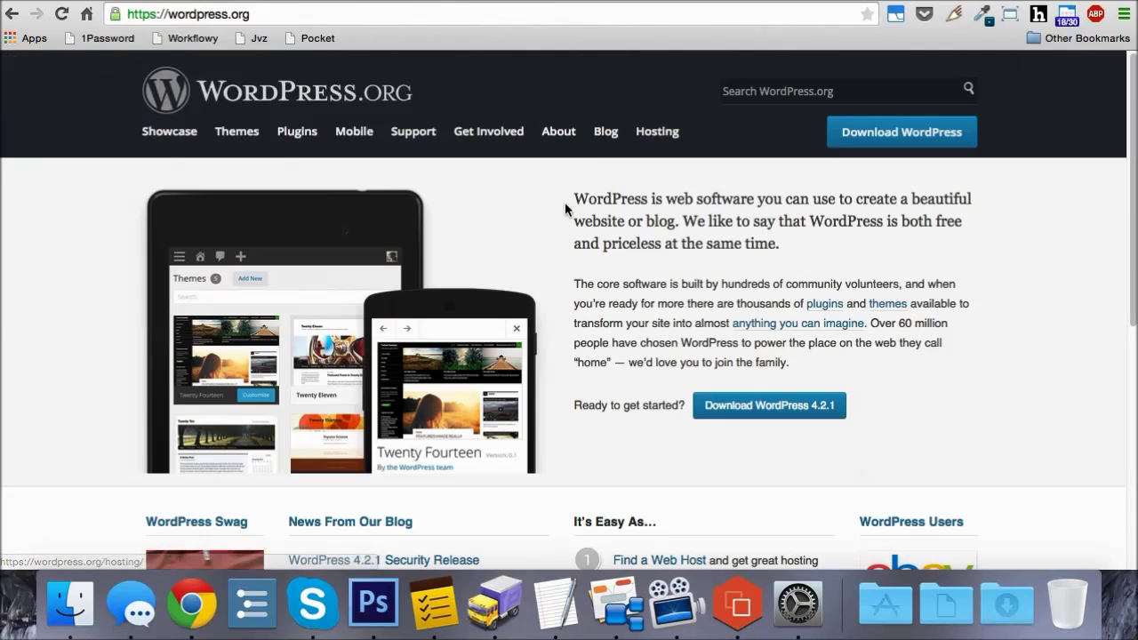
click(297, 139)
scroll(382, 196, down, 2)
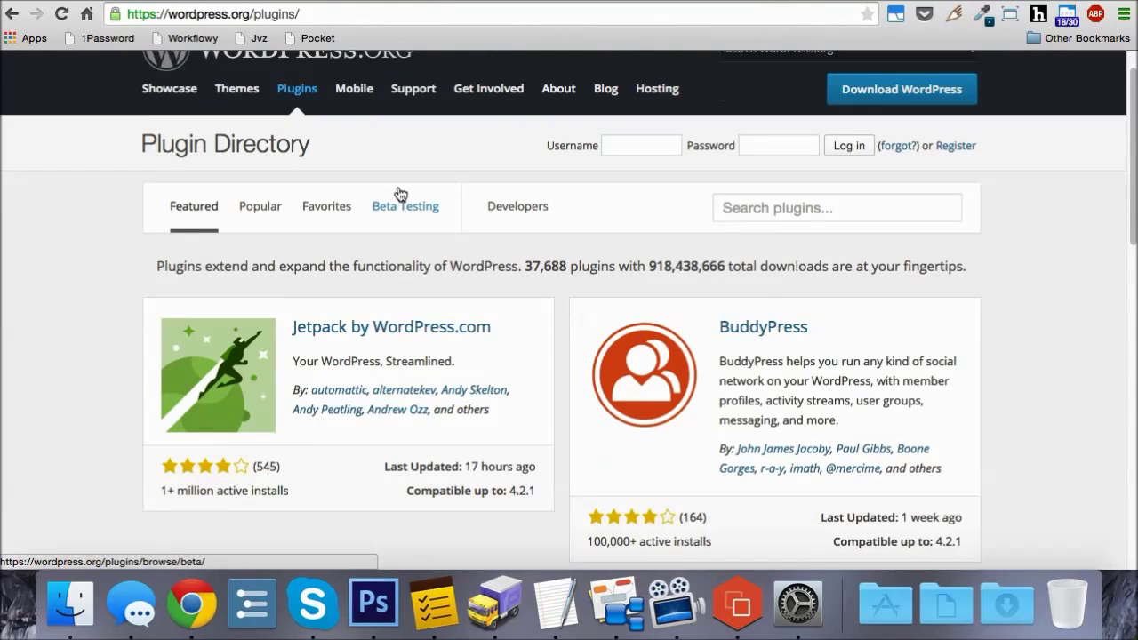
scroll(400, 194, down, 3)
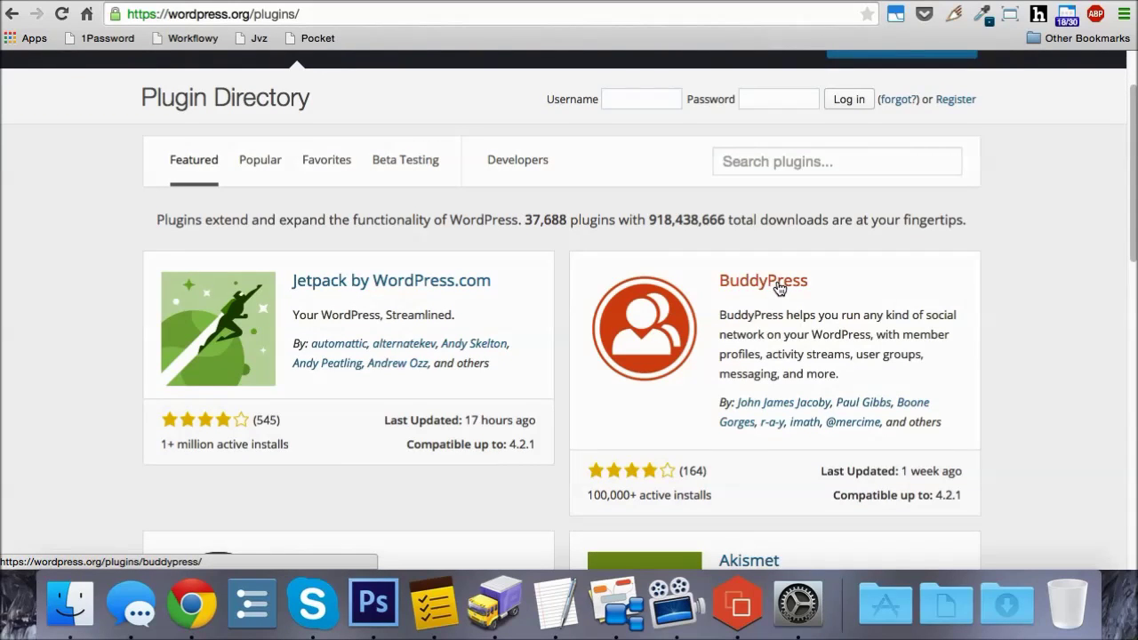
right_click(776, 283)
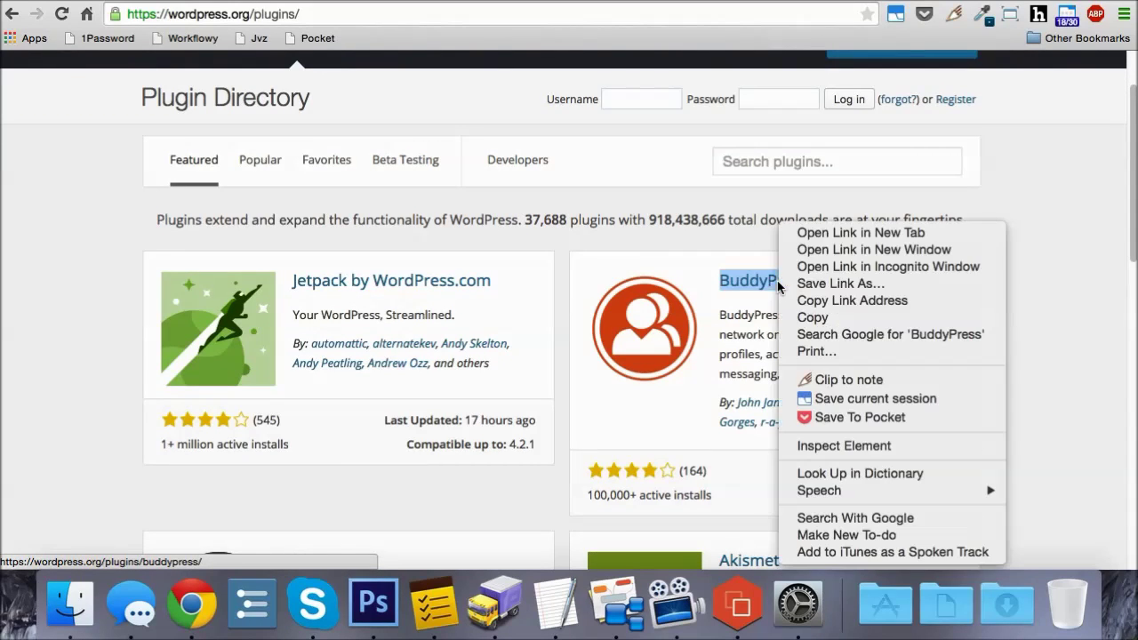
click(834, 301)
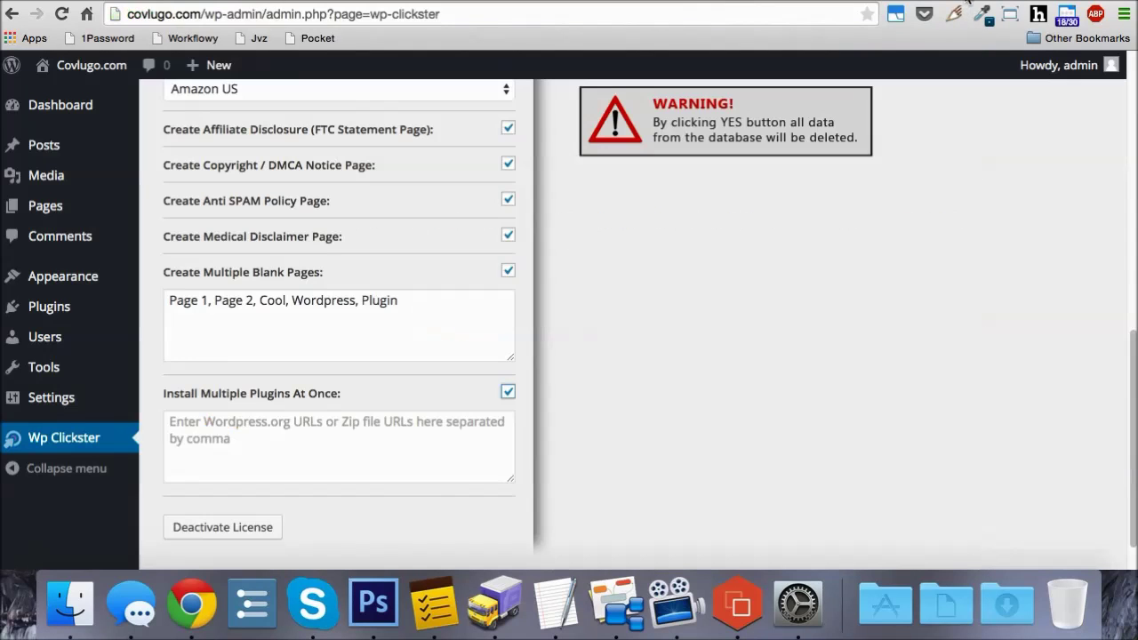
click(366, 424)
key(super+v)
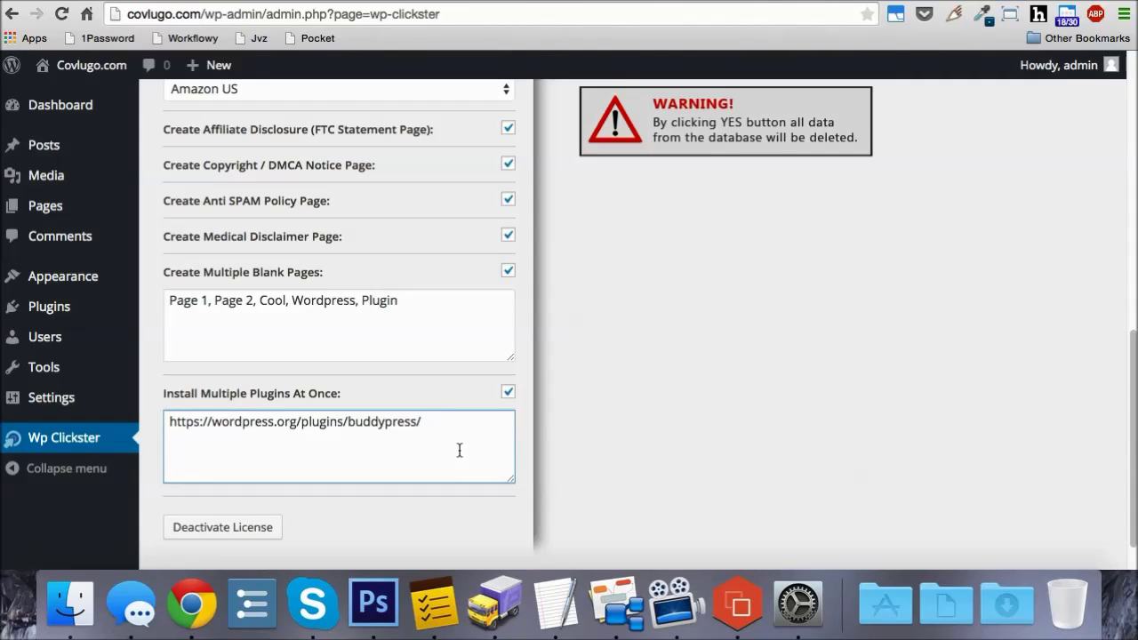
Step: Add the bbPress link address from the WordPress.org plugin directory to the plugin list, separated by a comma
text(,)
click(999, 4)
scroll(943, 157, down, 10)
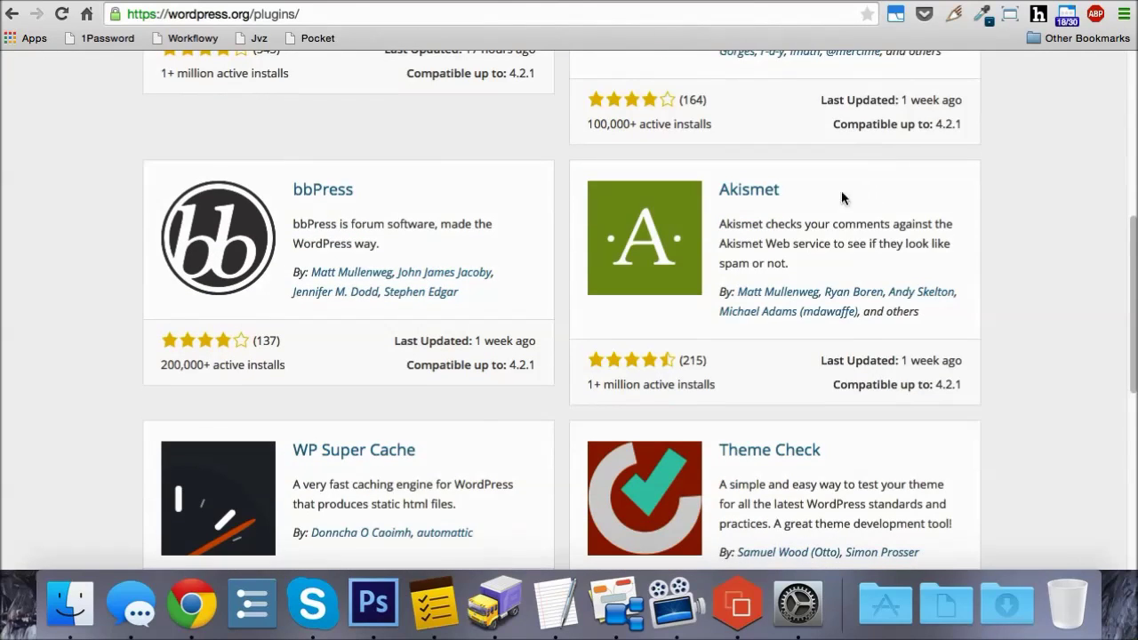
right_click(329, 192)
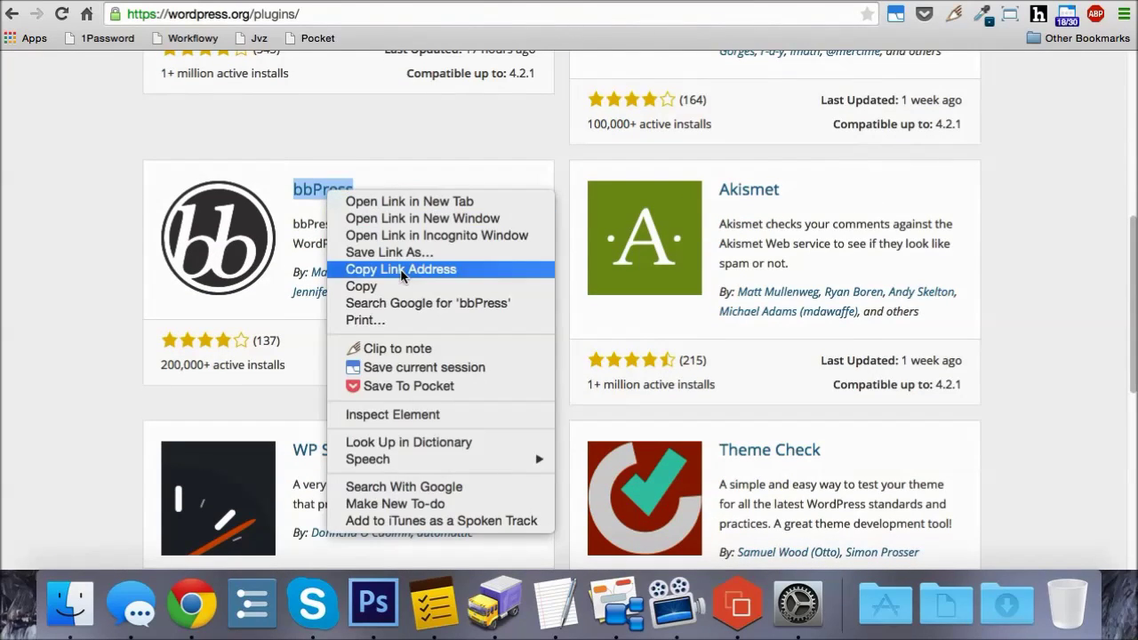
click(400, 269)
key(ctrl+Tab)
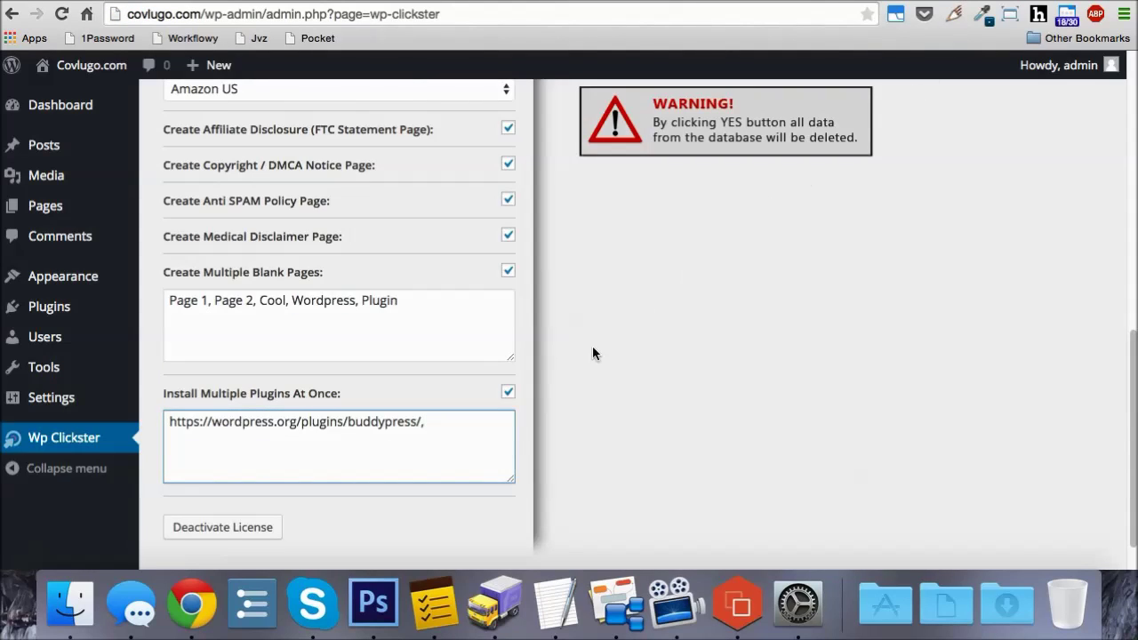
key(super+v)
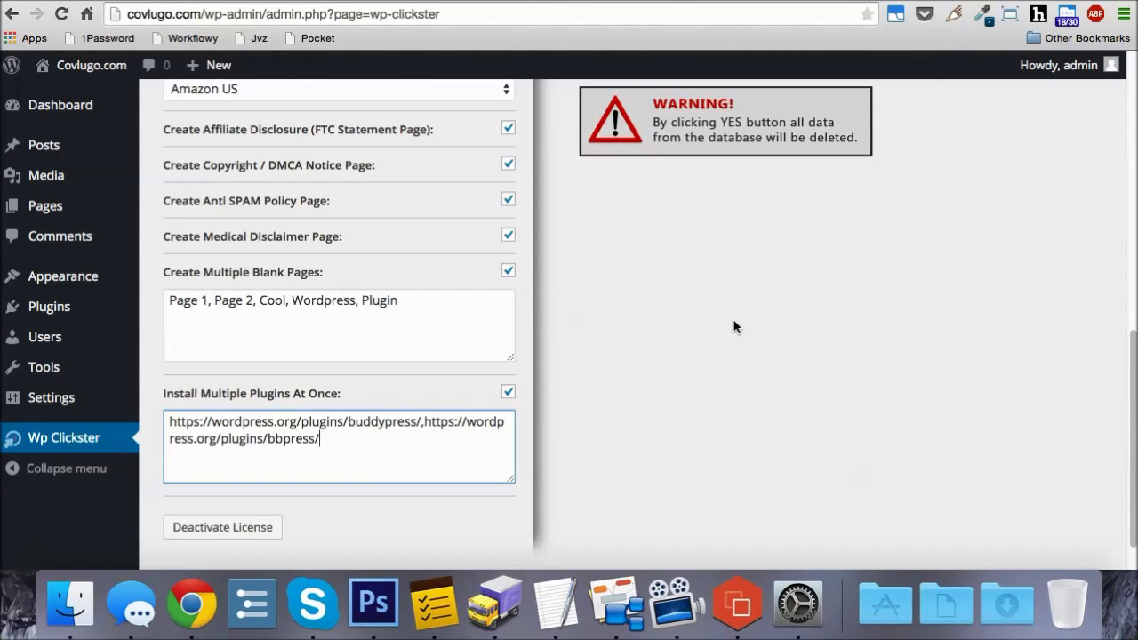
Step: Append the Theme Check link address from the WordPress.org plugin directory to the plugin list, separated by a comma
text(,)
key(ctrl+Tab)
scroll(934, 133, down, 3)
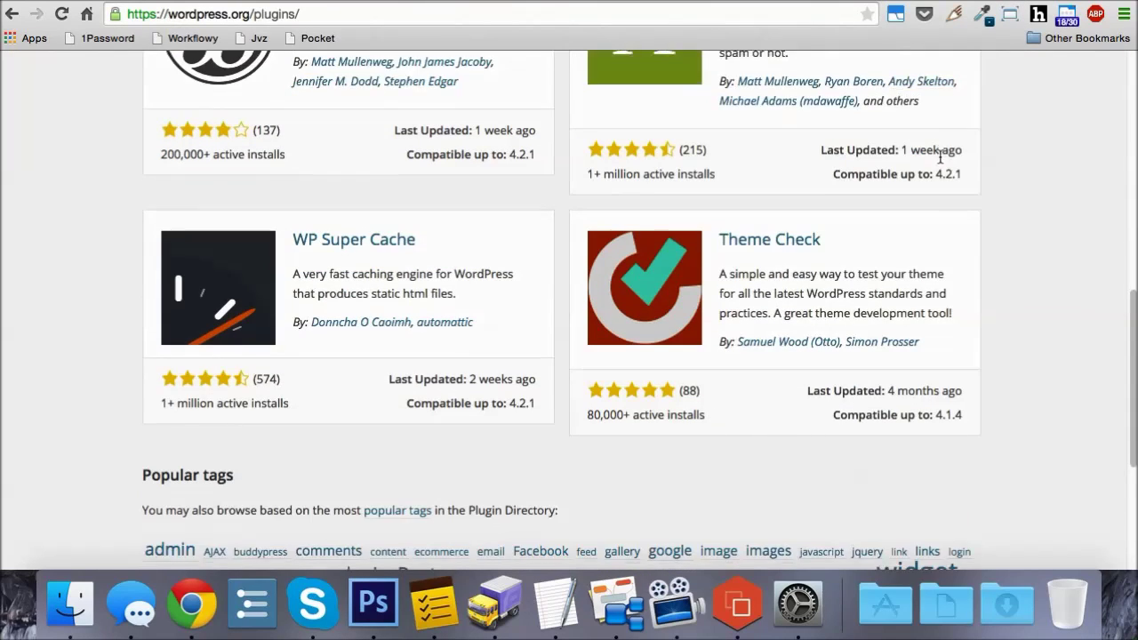
scroll(940, 157, down, 1)
right_click(772, 188)
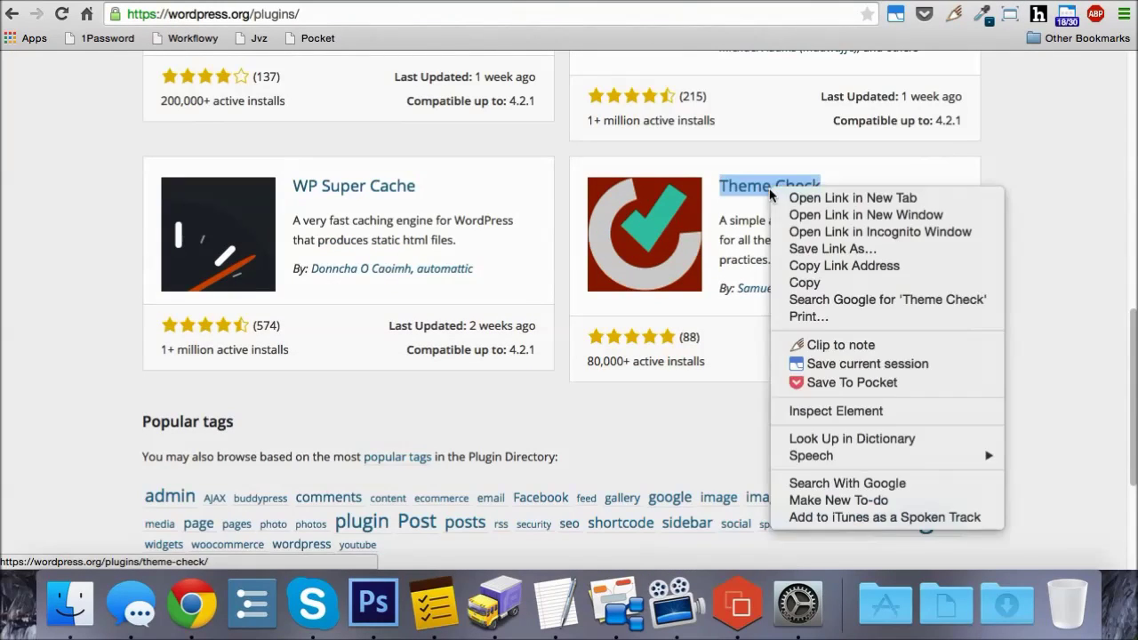
click(843, 266)
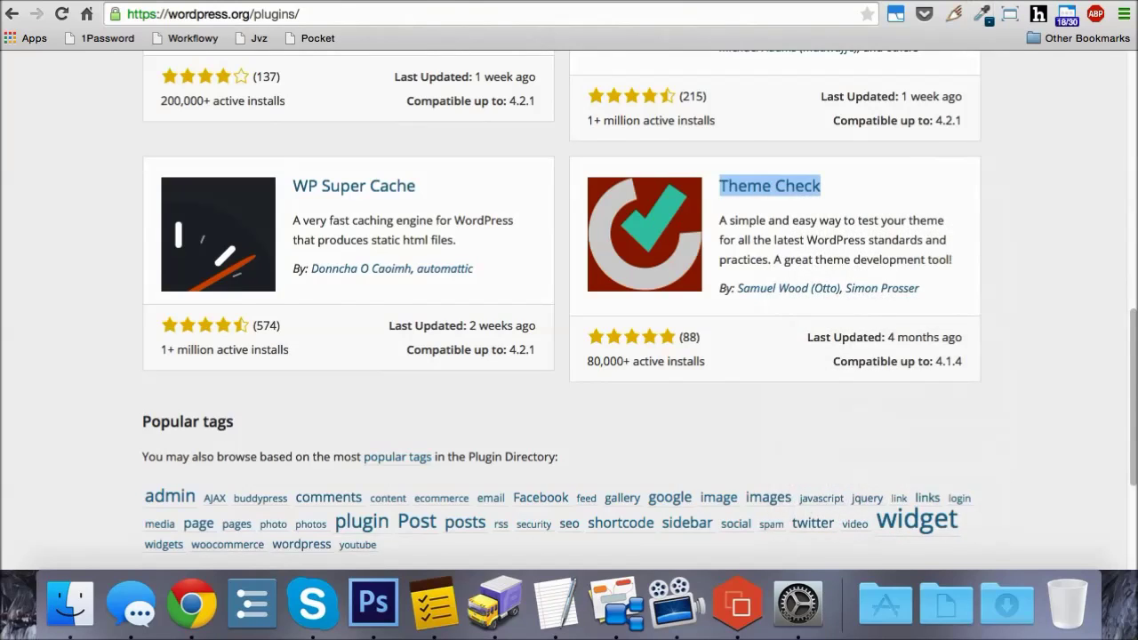
key(ctrl+Tab)
key(super+v)
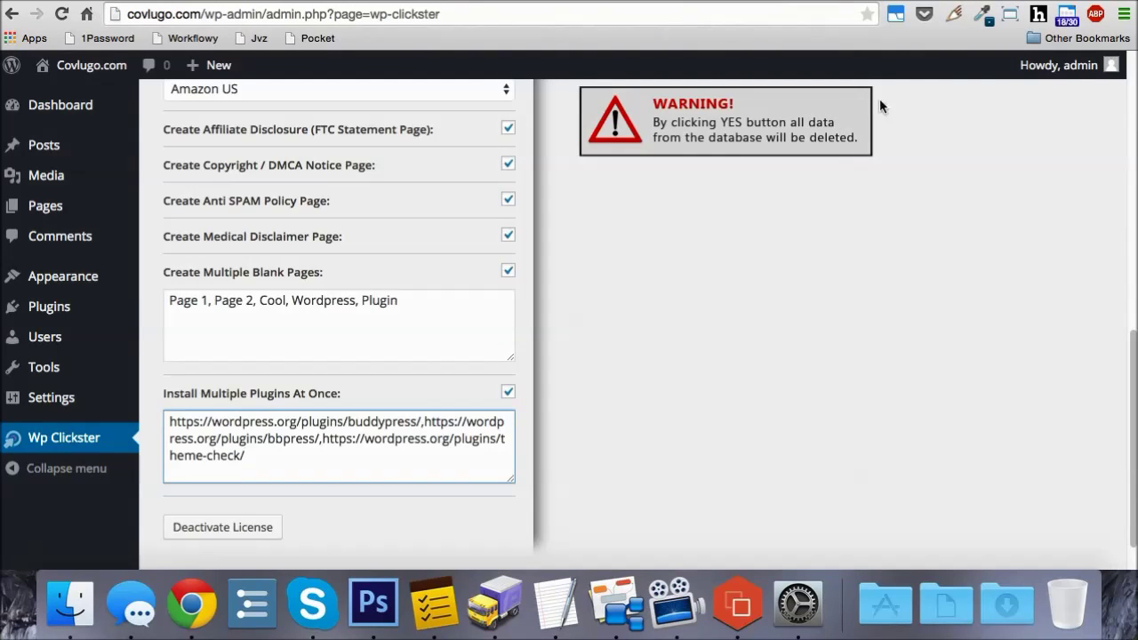
Step: Add the WP Super Cache link address from the WordPress.org plugin directory as the next comma-separated entry in the plugin list
key(ctrl+shift+Tab)
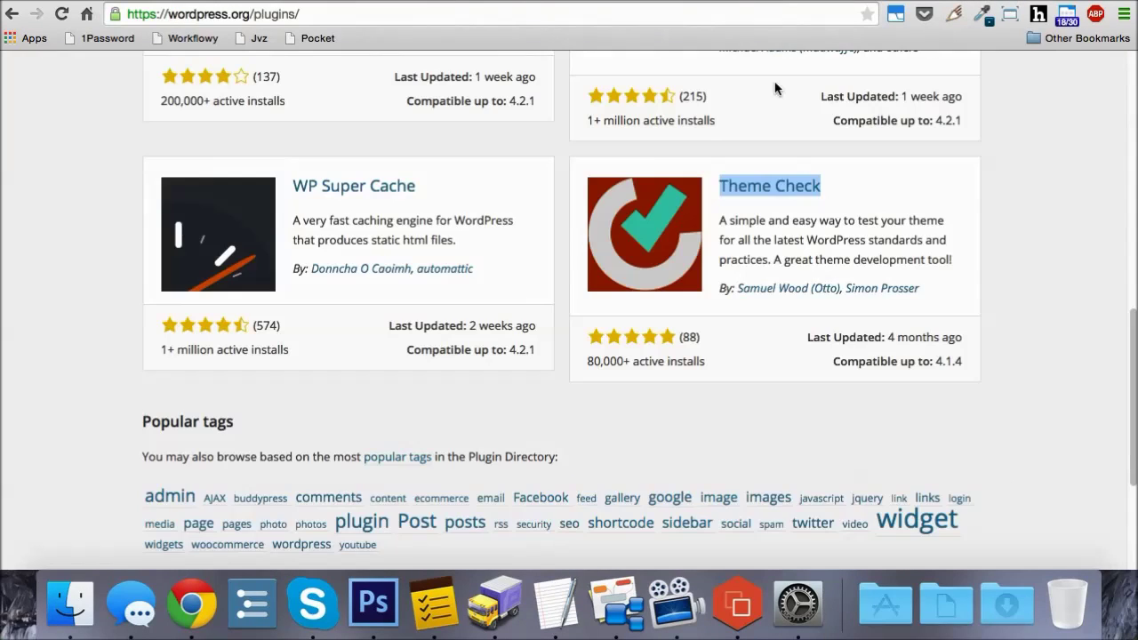
right_click(384, 190)
click(454, 264)
key(ctrl+Tab)
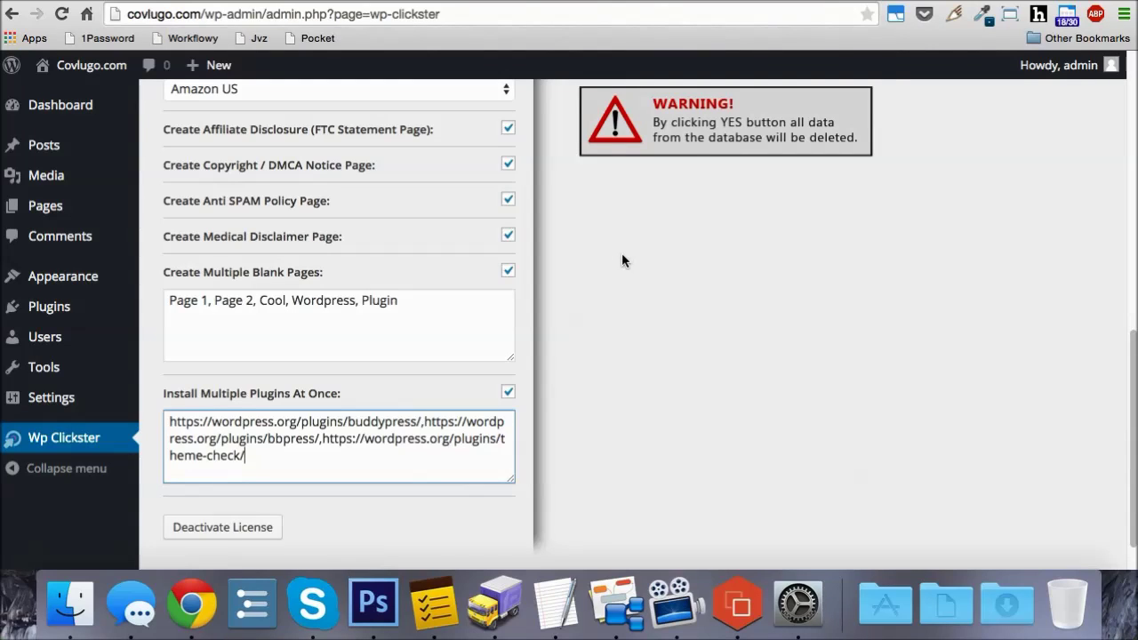
key(super+v)
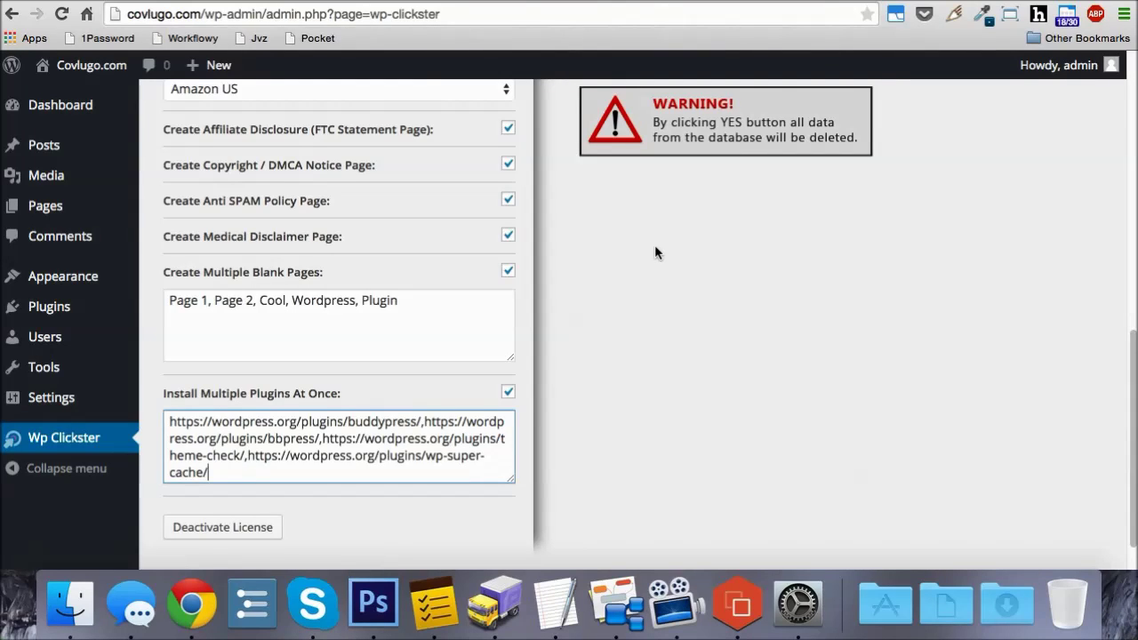
Step: Review the comma-separated plugin addresses and all enabled WP Clickster options, from the deletions to the categories and pages
scroll(374, 460, down, 1)
drag(249, 430, 163, 377)
click(264, 425)
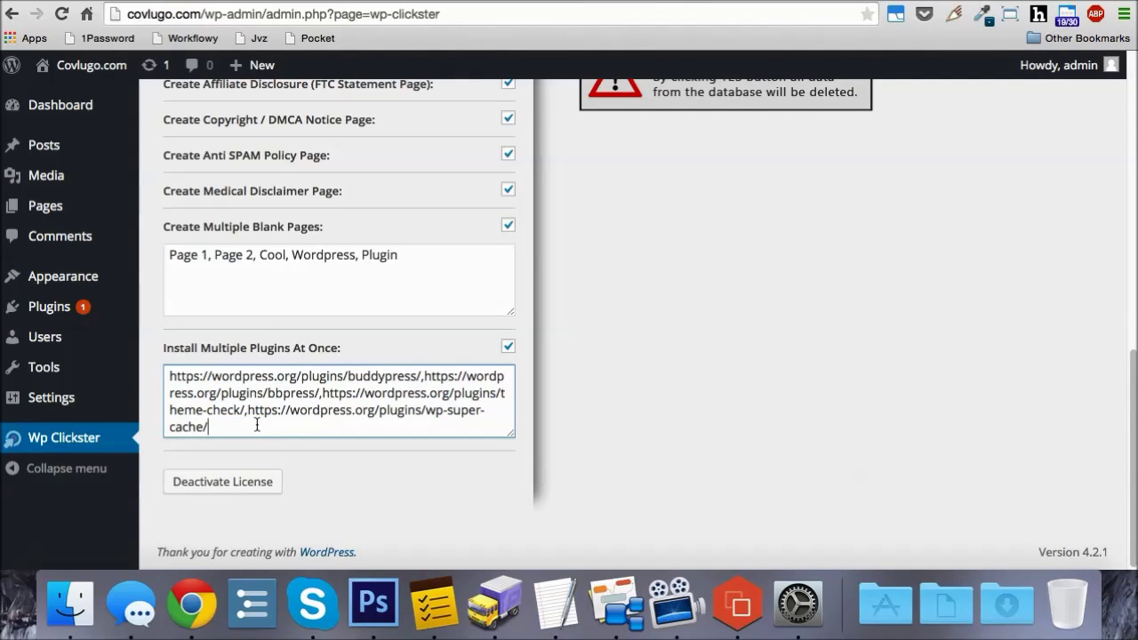
shift+click(250, 414)
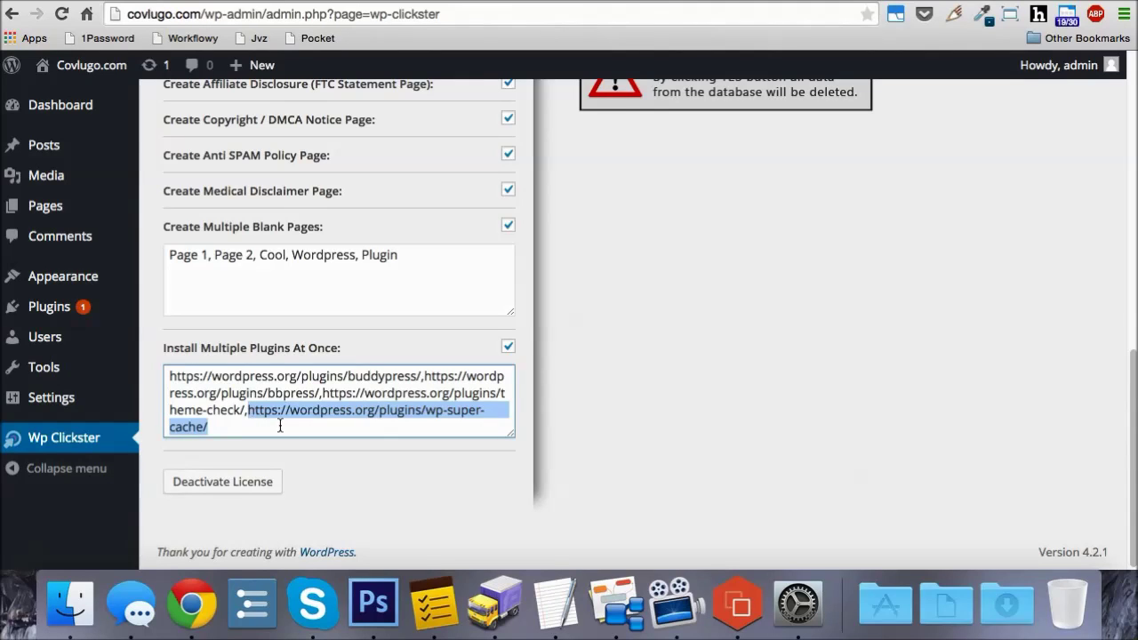
click(282, 427)
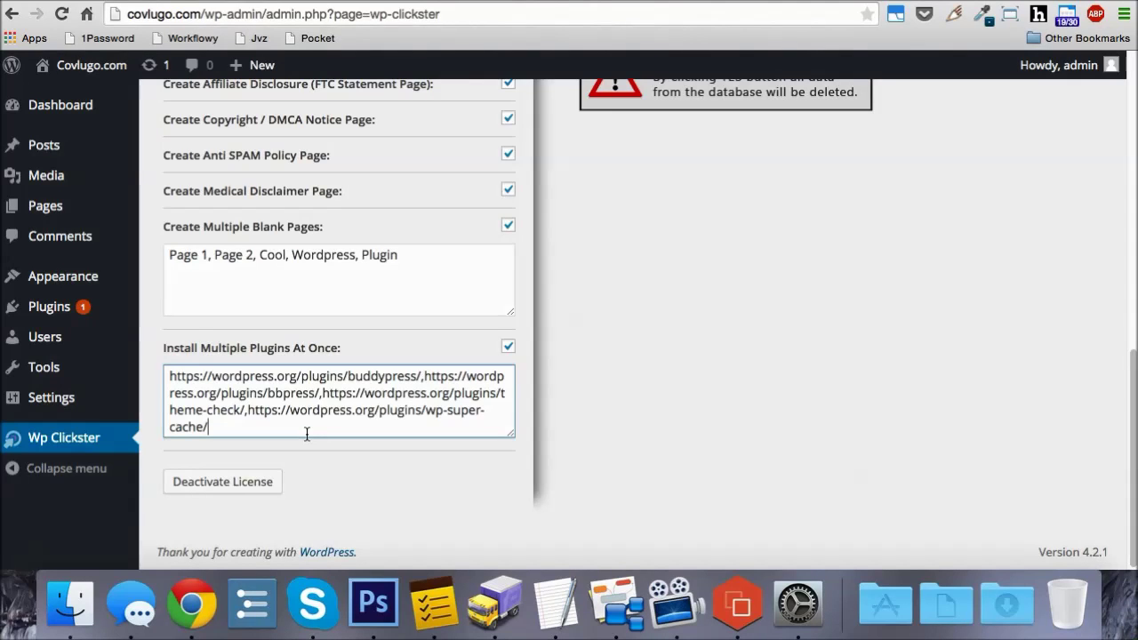
scroll(933, 277, up, 5)
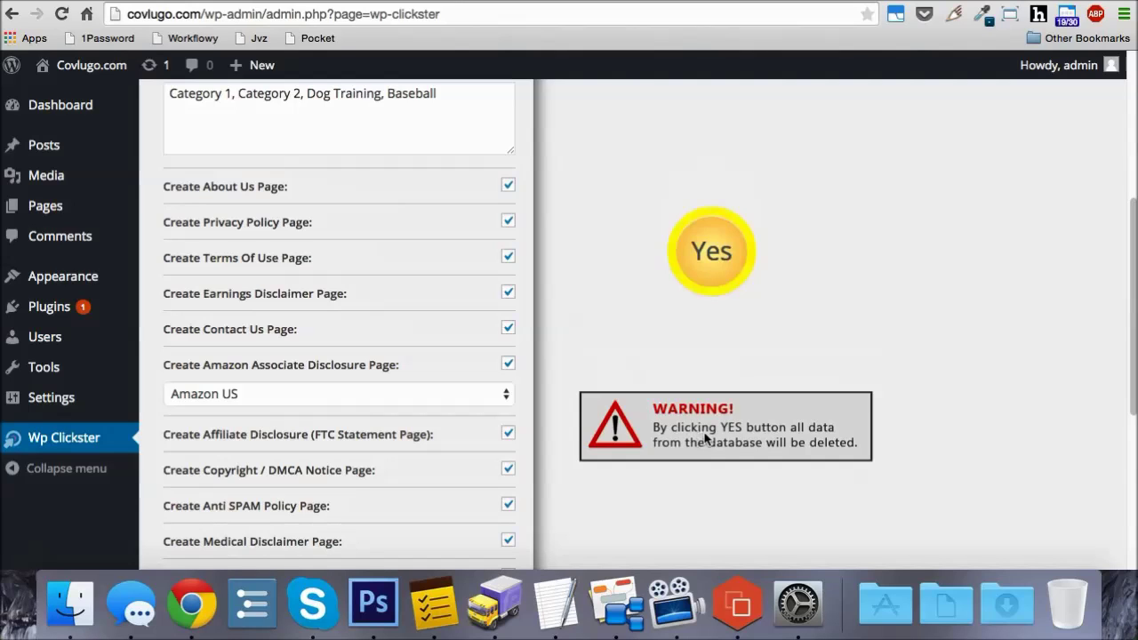
scroll(864, 387, up, 5)
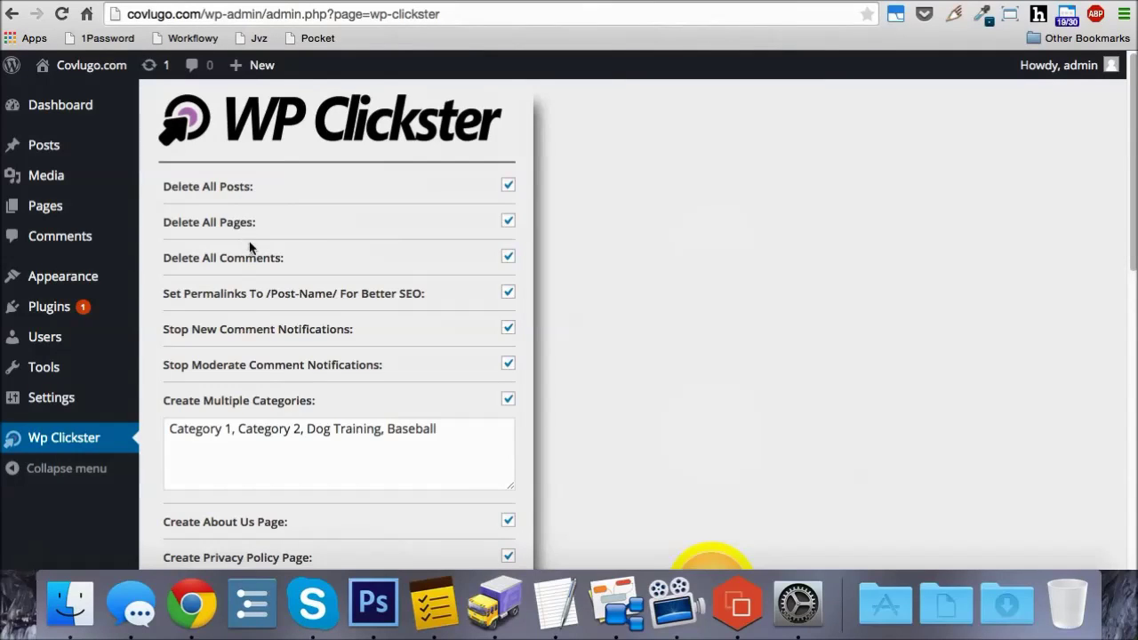
scroll(590, 254, down, 5)
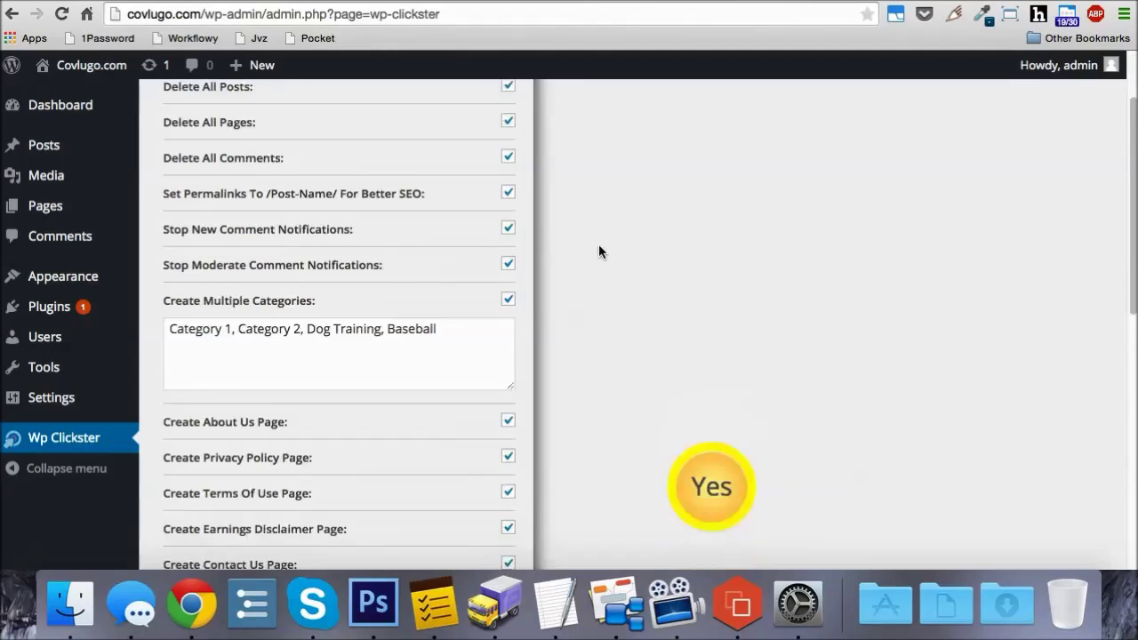
scroll(603, 251, up, 1)
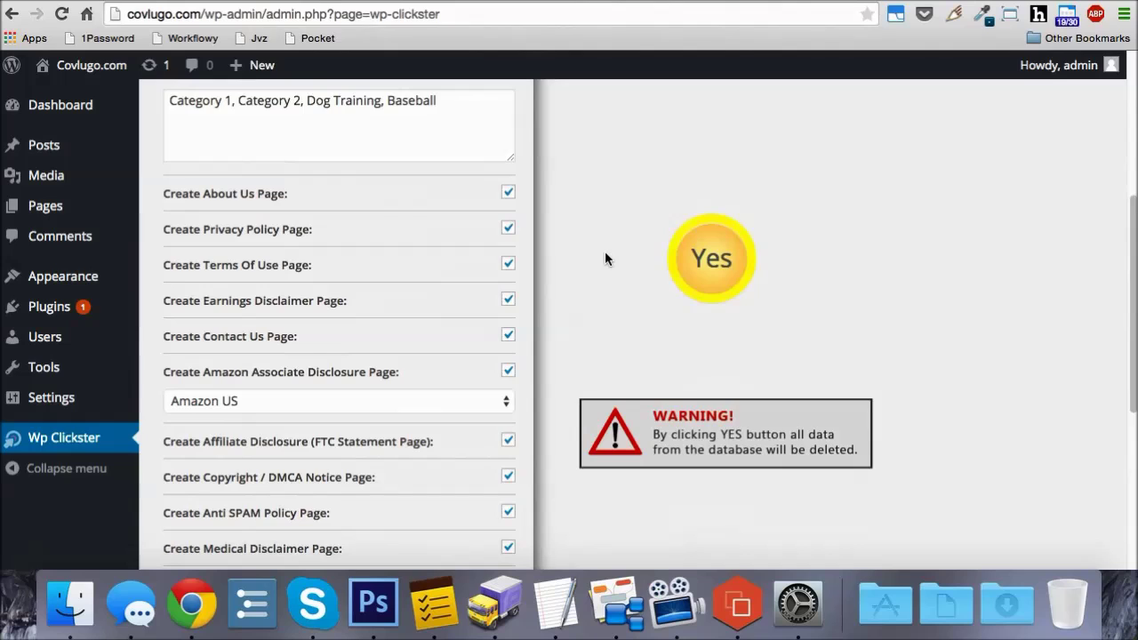
scroll(604, 252, up, 5)
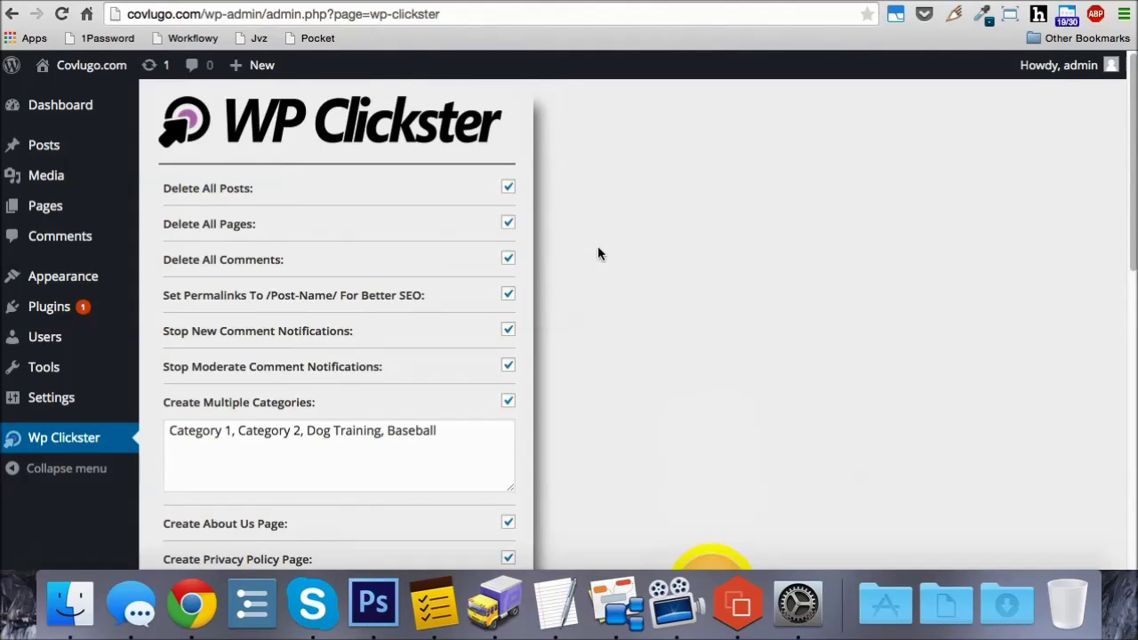
scroll(599, 251, down, 2)
scroll(351, 267, down, 1)
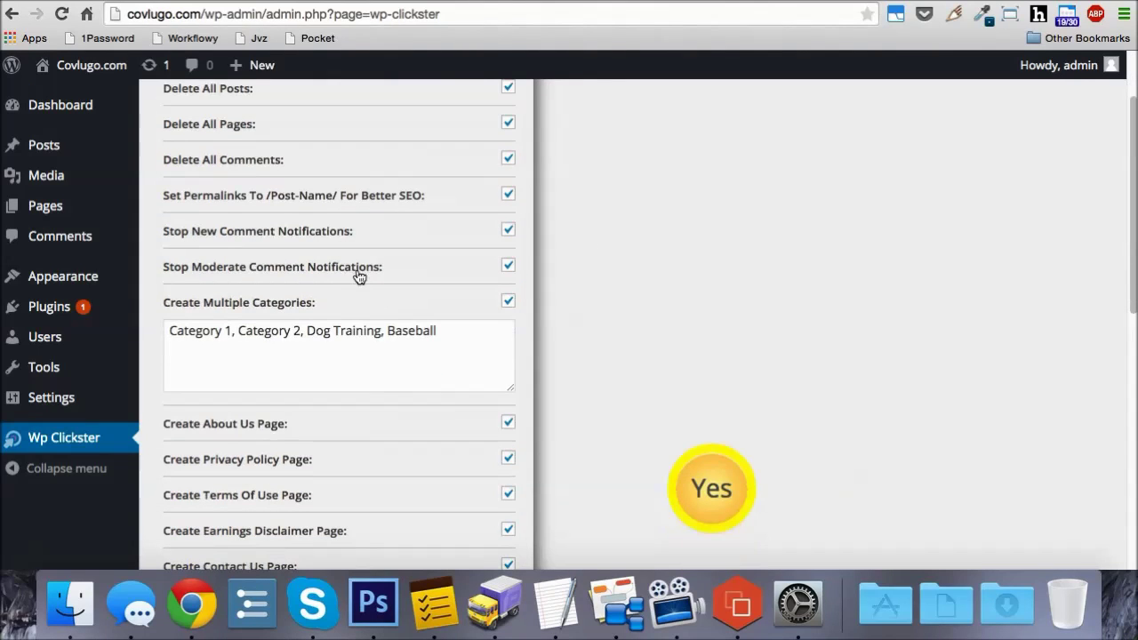
scroll(382, 264, down, 2)
scroll(497, 235, down, 2)
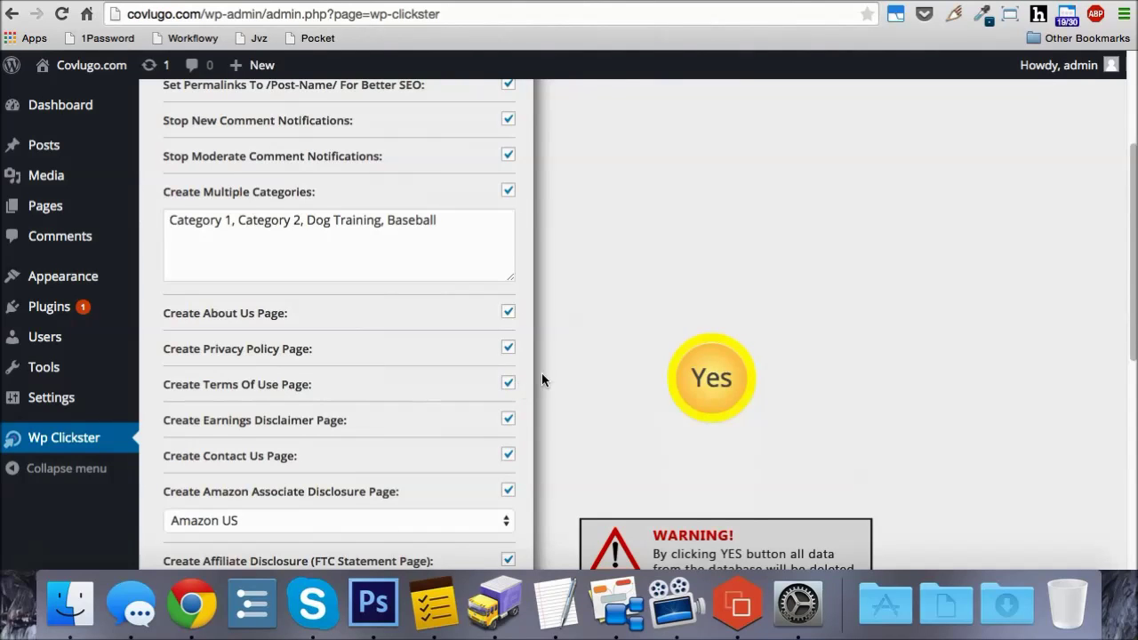
scroll(573, 347, down, 1)
scroll(575, 343, up, 5)
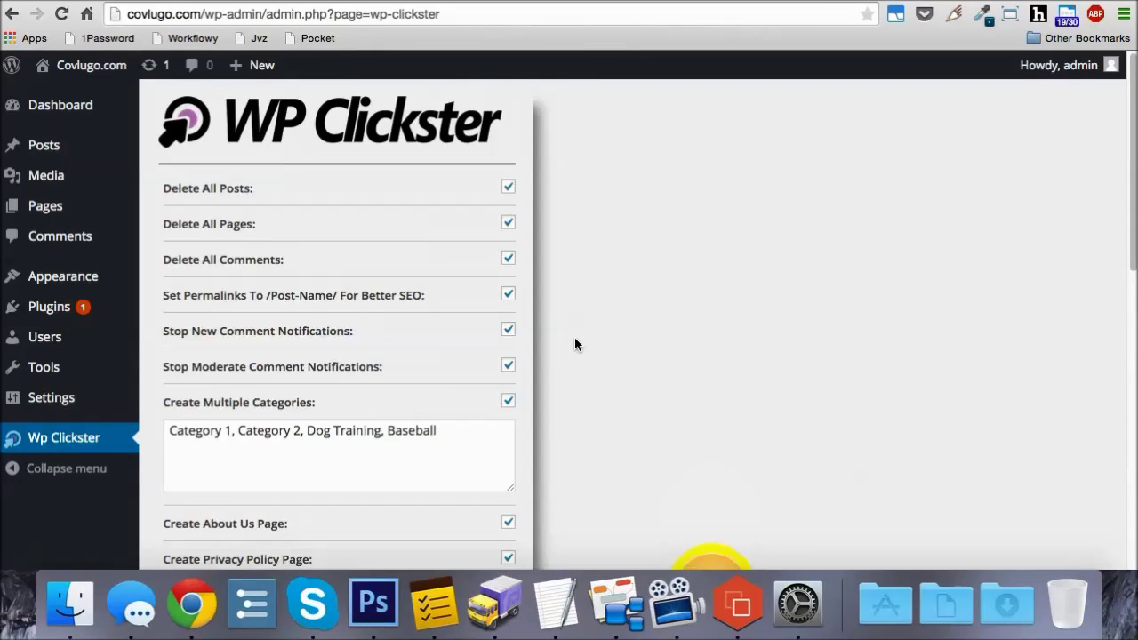
Step: Run WP Clickster with all the selected cleanup, category, page and plugin options
scroll(577, 342, down, 5)
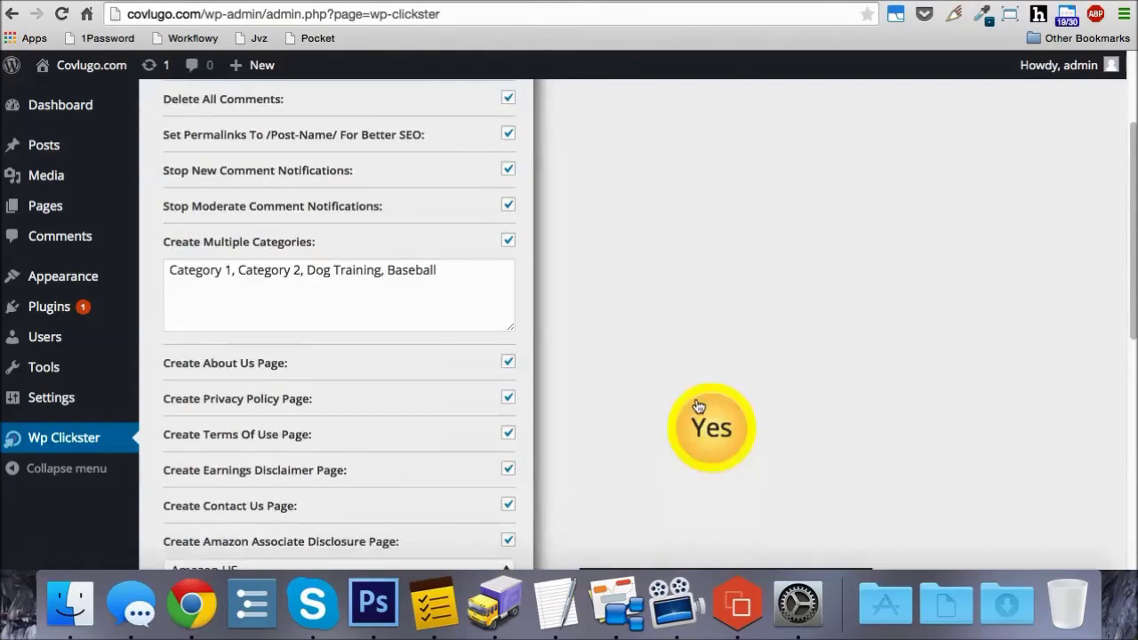
scroll(698, 406, down, 3)
click(712, 333)
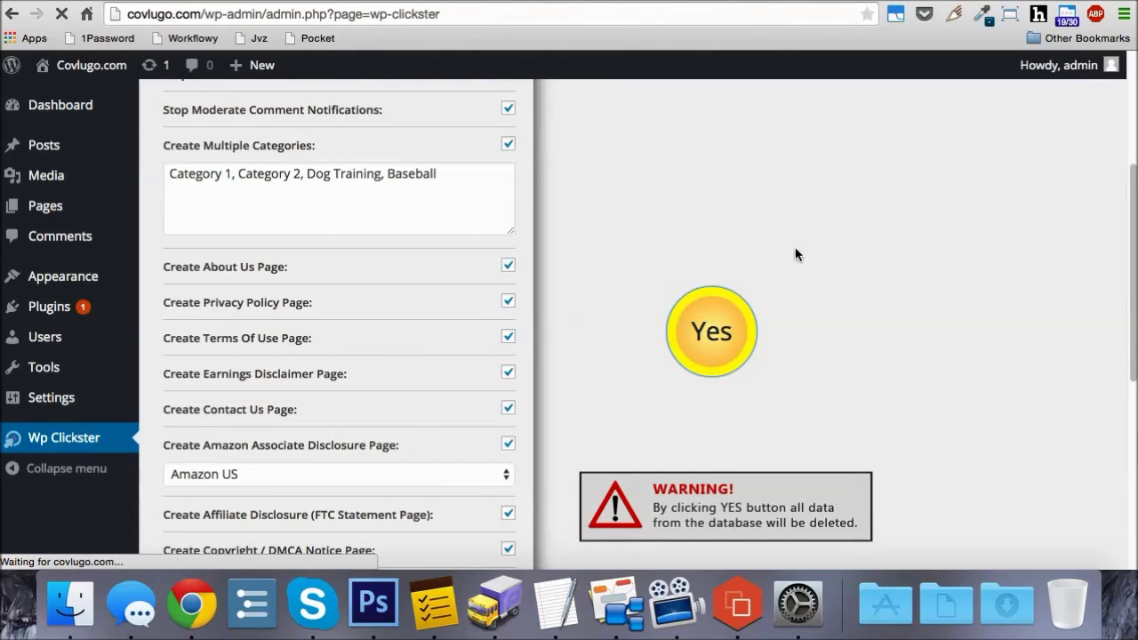
Step: Examine the WP Clickster results log for deletions, permalinks, categories, pages and plugin installations, down to the footer page choices
scroll(795, 255, down, 3)
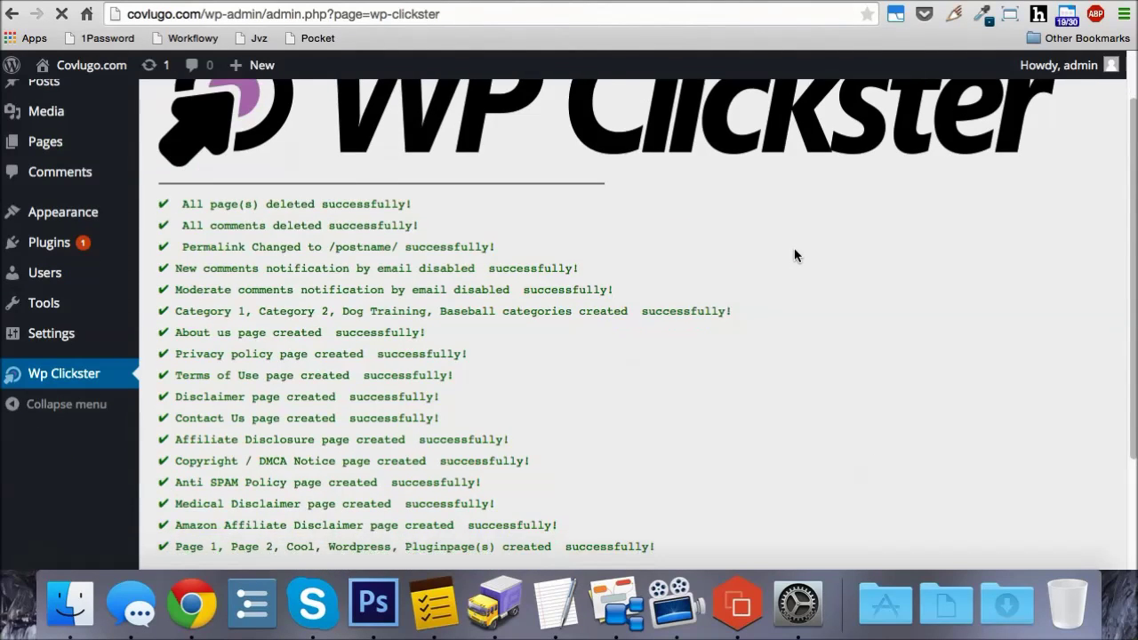
drag(181, 169, 687, 516)
click(718, 516)
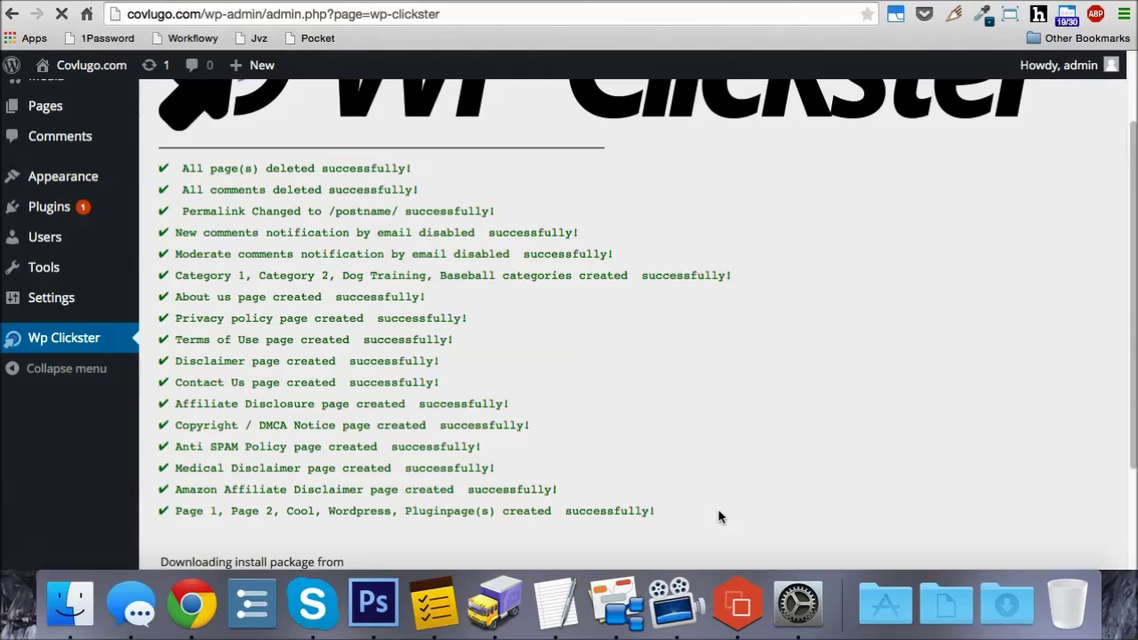
scroll(720, 516, down, 8)
scroll(720, 512, down, 2)
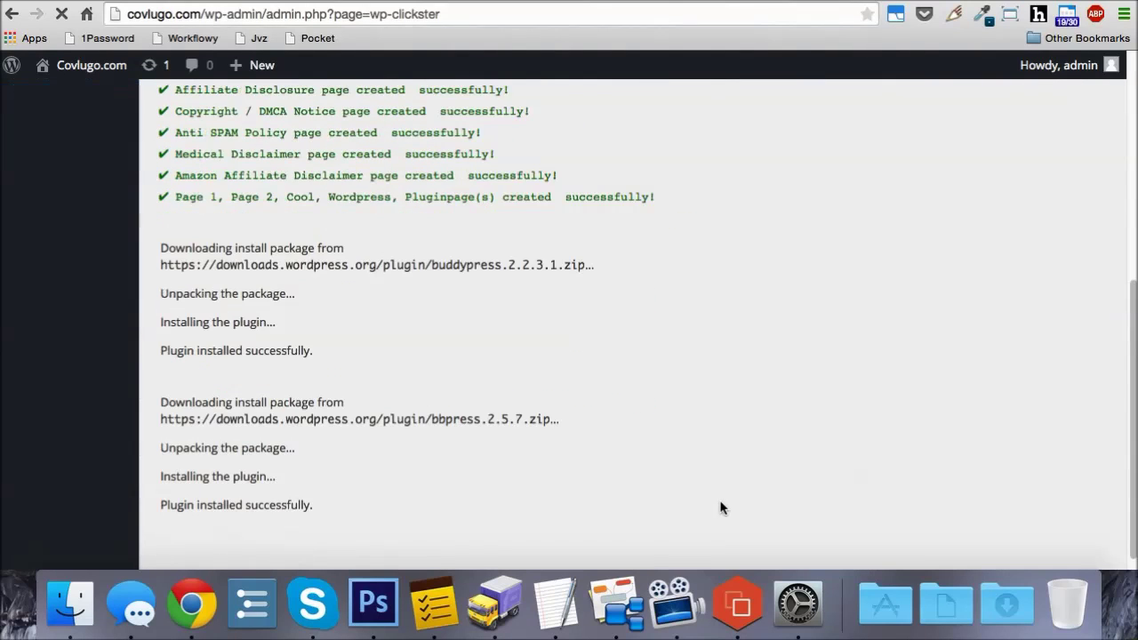
drag(166, 353, 347, 355)
click(414, 445)
scroll(418, 443, down, 4)
scroll(472, 427, down, 5)
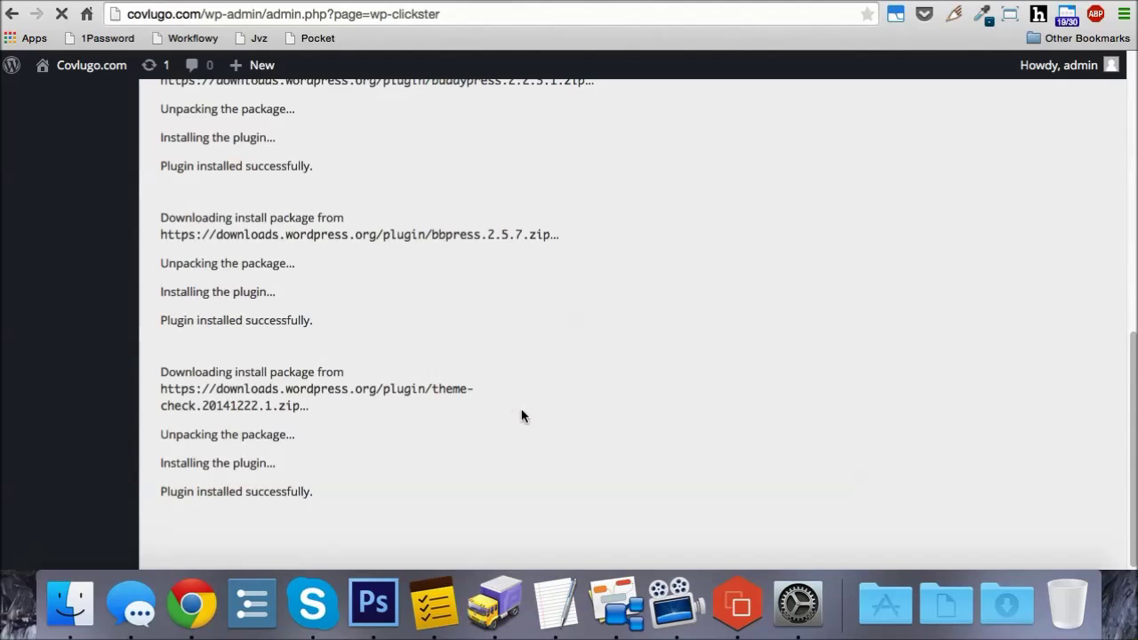
scroll(549, 384, down, 4)
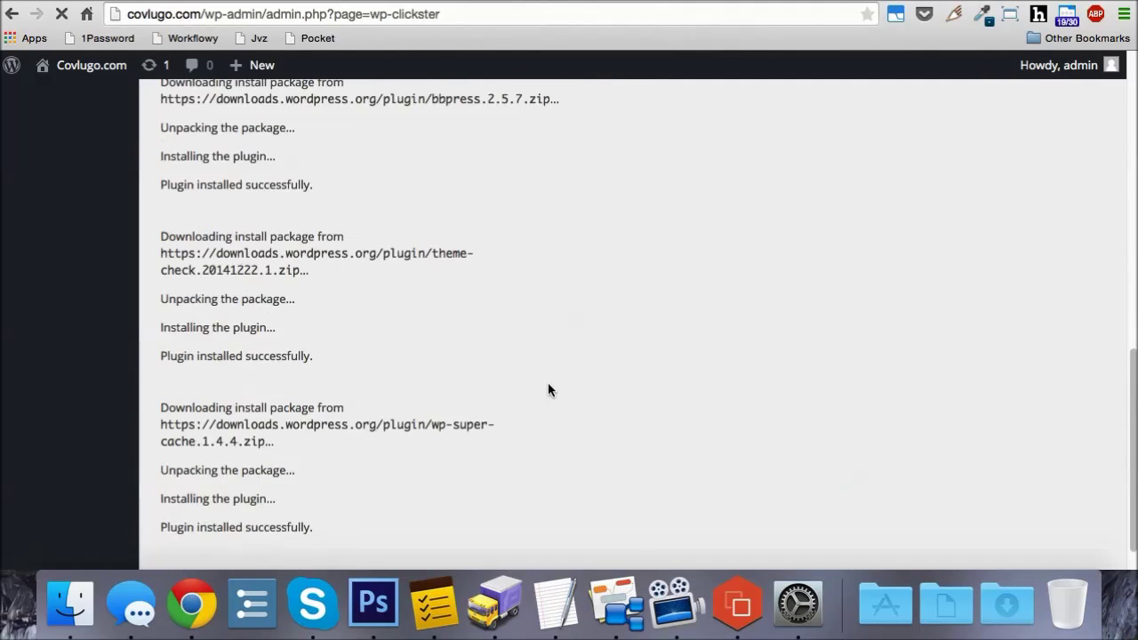
scroll(551, 387, down, 3)
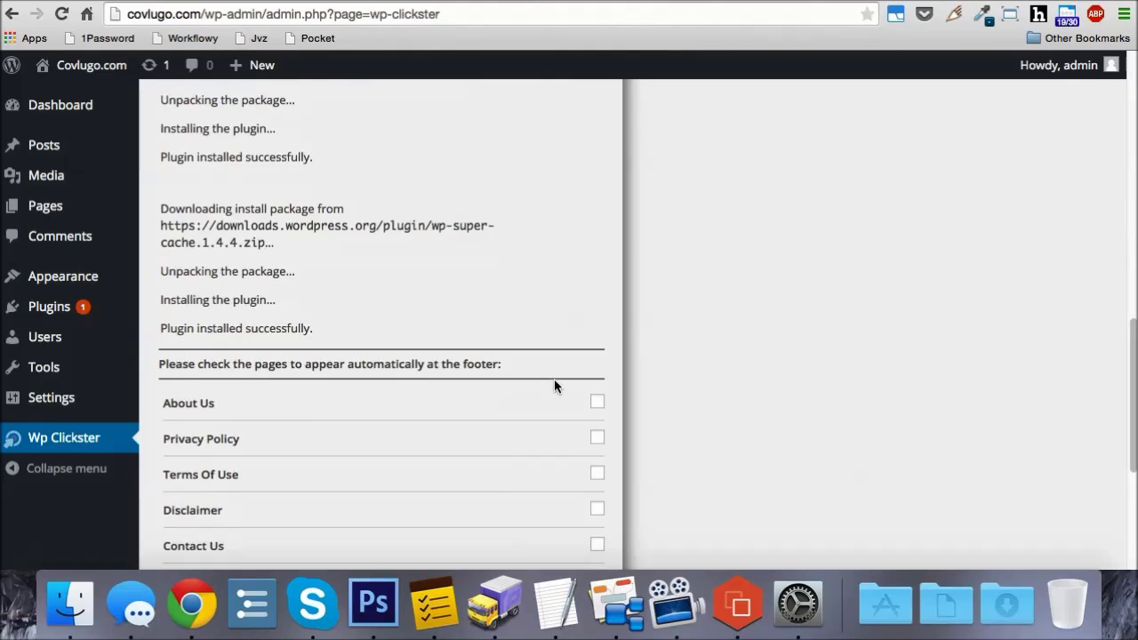
scroll(533, 395, down, 1)
scroll(521, 401, down, 2)
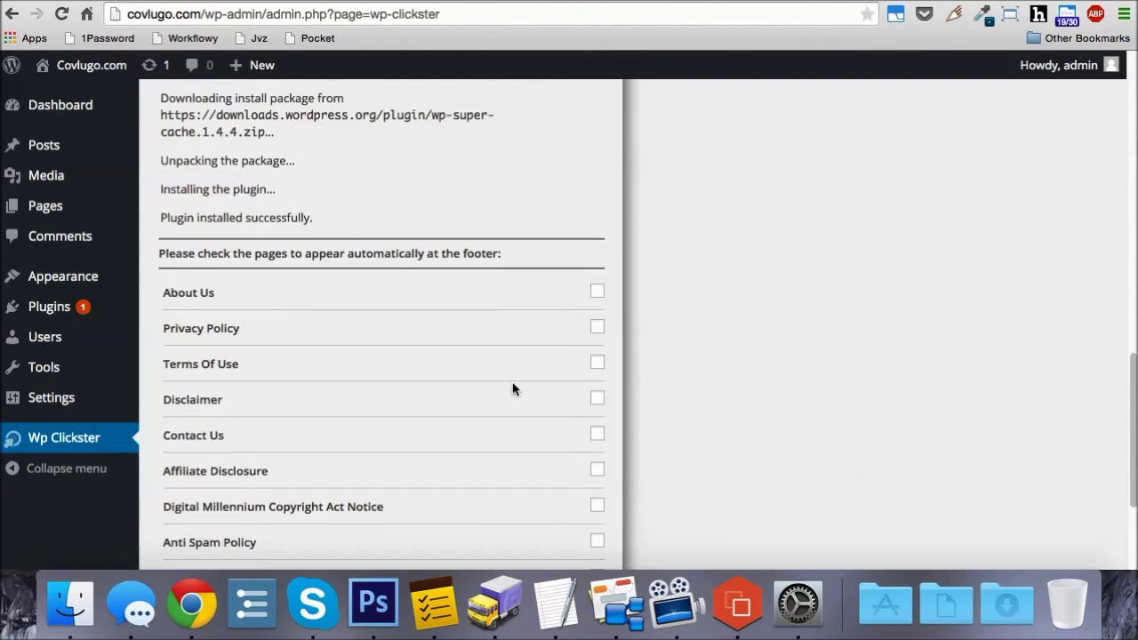
Step: Open the installed plugins list and look for bbPress, BuddyPress, Theme Check and WP Super Cache
scroll(513, 384, up, 15)
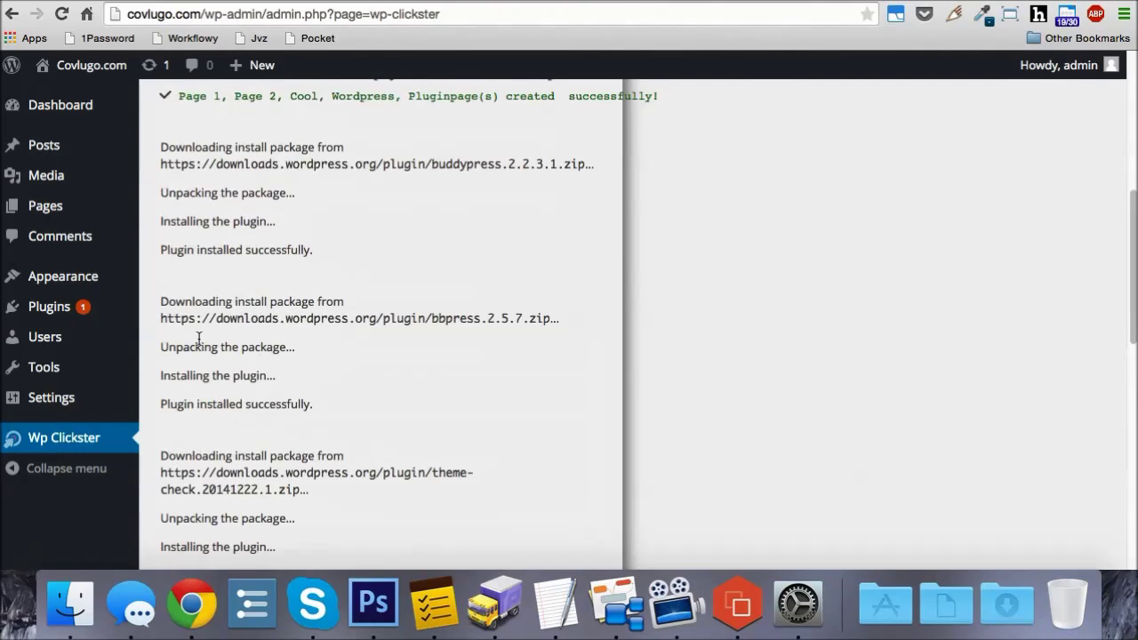
click(58, 310)
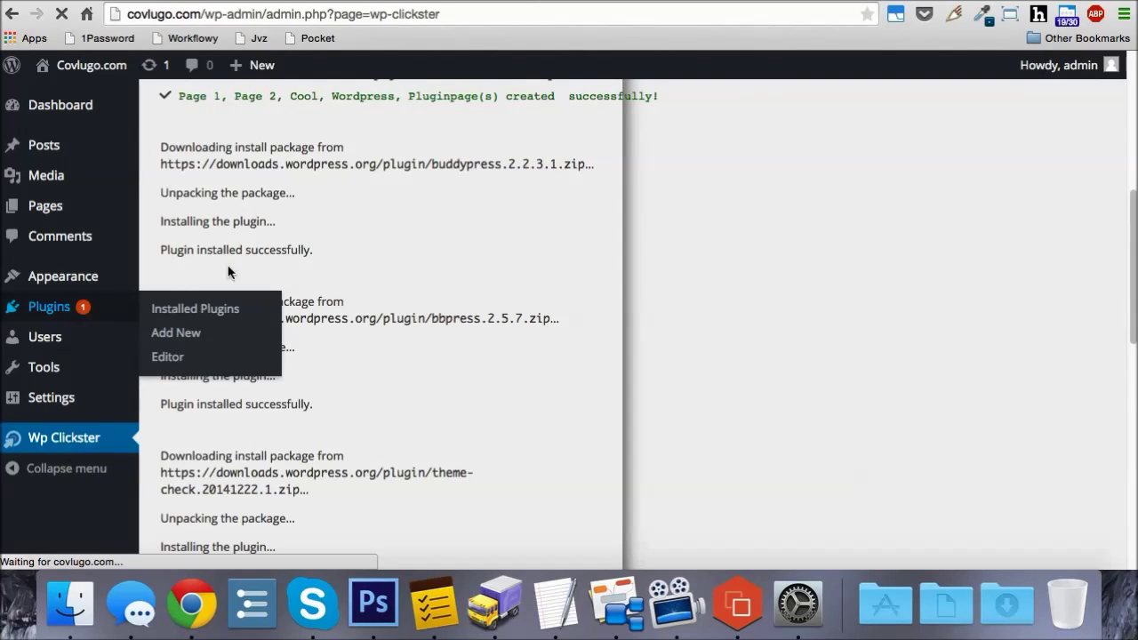
scroll(426, 293, down, 2)
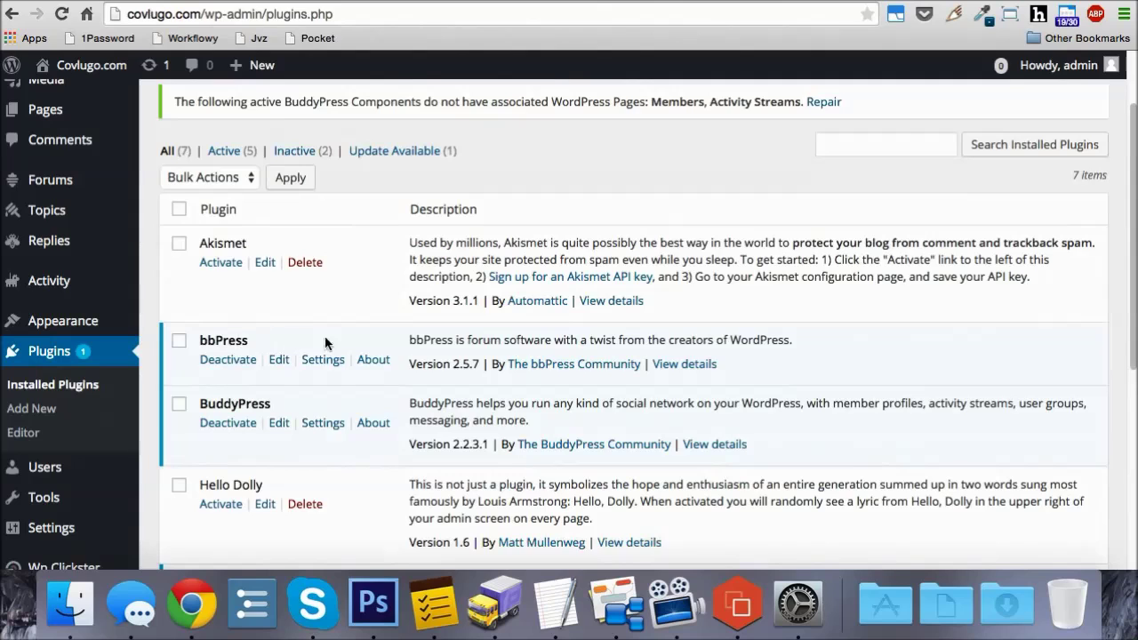
scroll(274, 366, down, 5)
scroll(258, 436, down, 5)
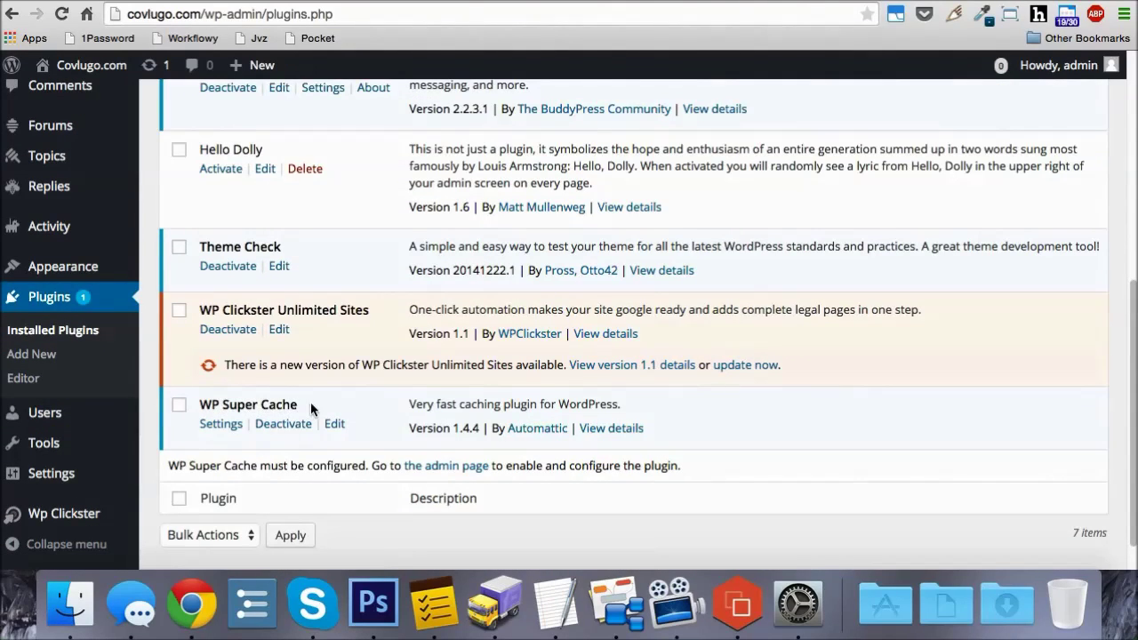
Step: Look over the featured plugins in the WordPress.org directory for comparison and return to the site's installed plugins
click(942, 1)
scroll(944, 206, up, 2)
scroll(944, 206, up, 12)
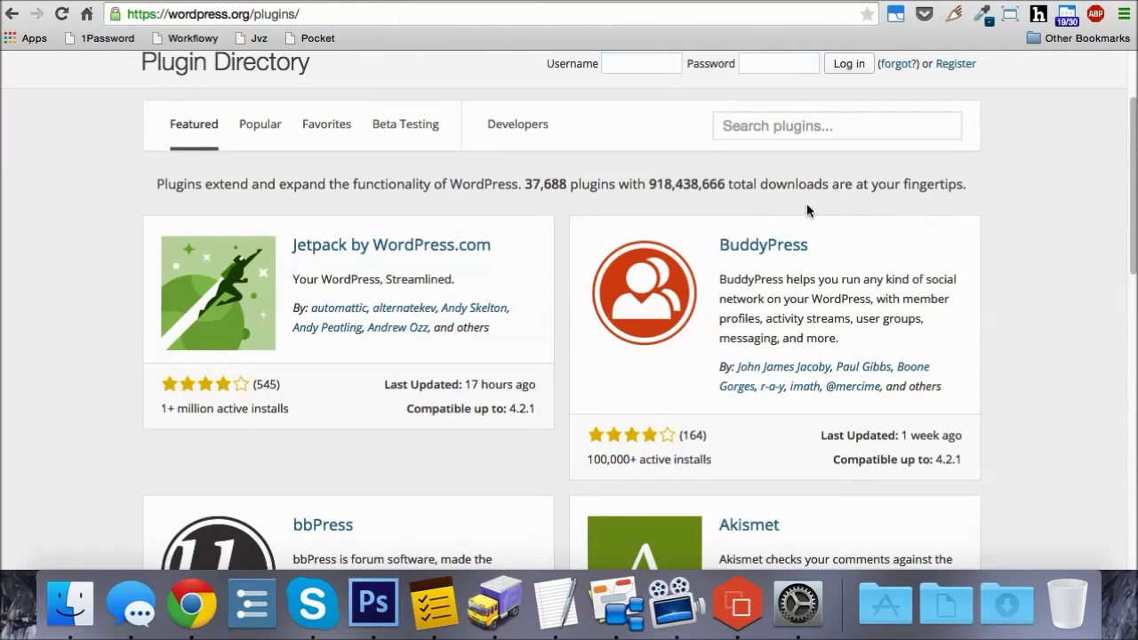
click(920, 0)
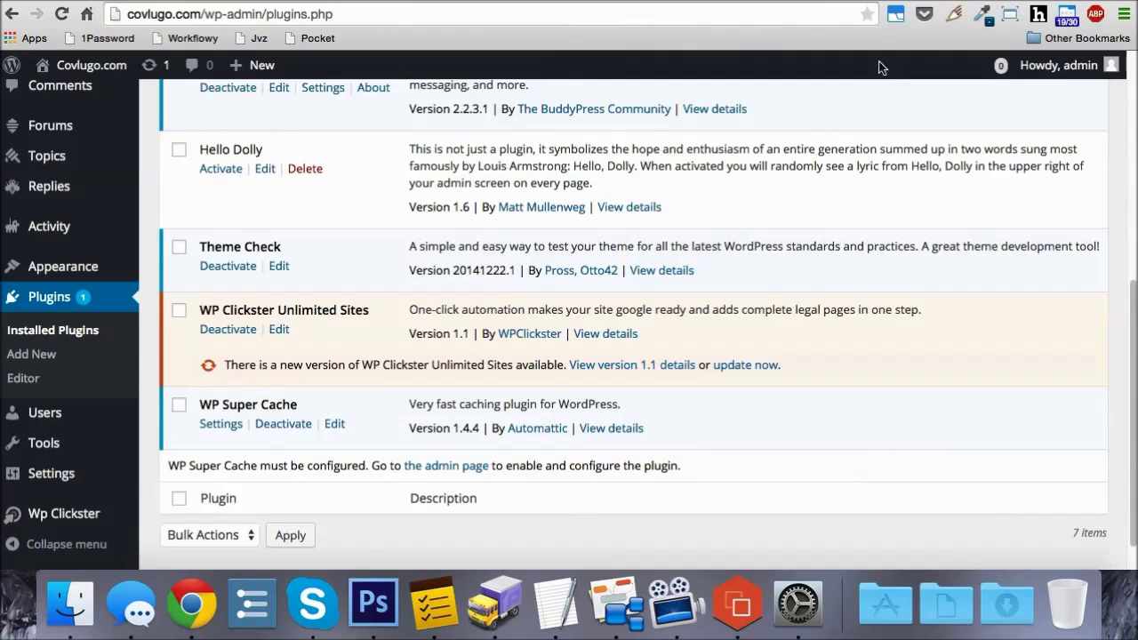
Step: Open the site's Permalink Settings to check the selected URL structure
scroll(622, 311, down, 1)
mouse_move(76, 475)
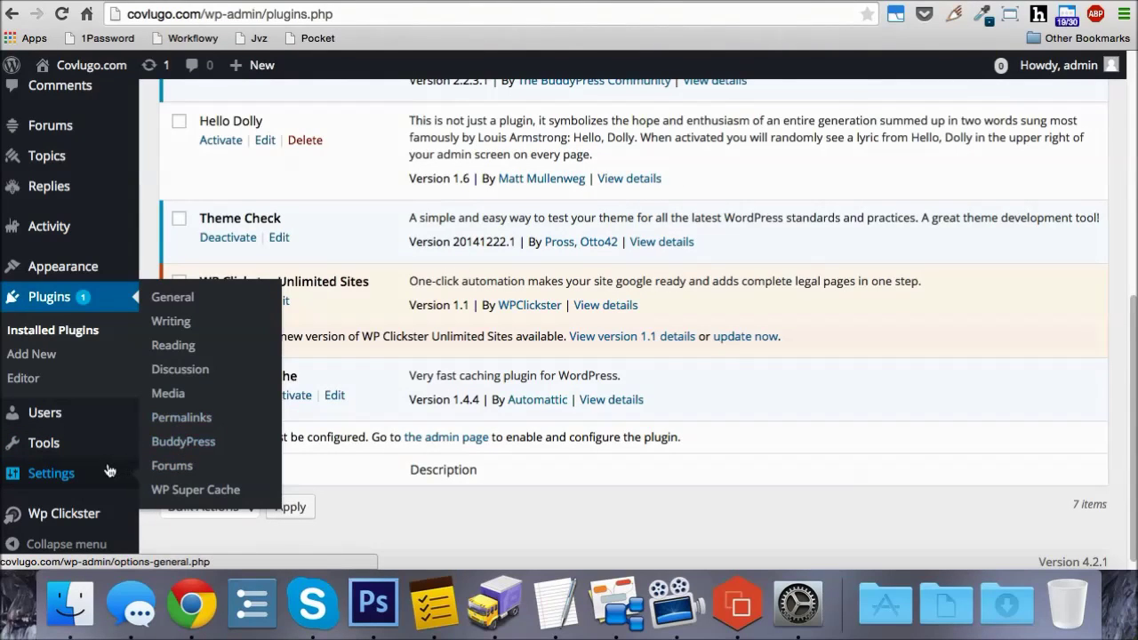
click(192, 419)
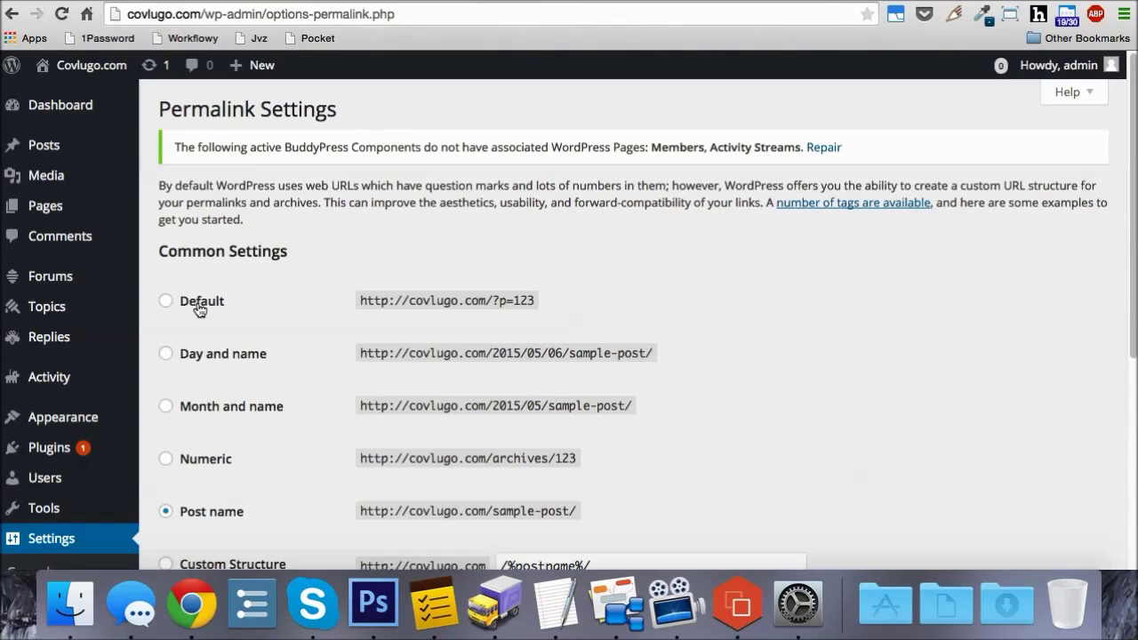
Step: Review the common permalink options, and open the Discussion Settings to check the comment e-mail notification options
scroll(255, 310, down, 2)
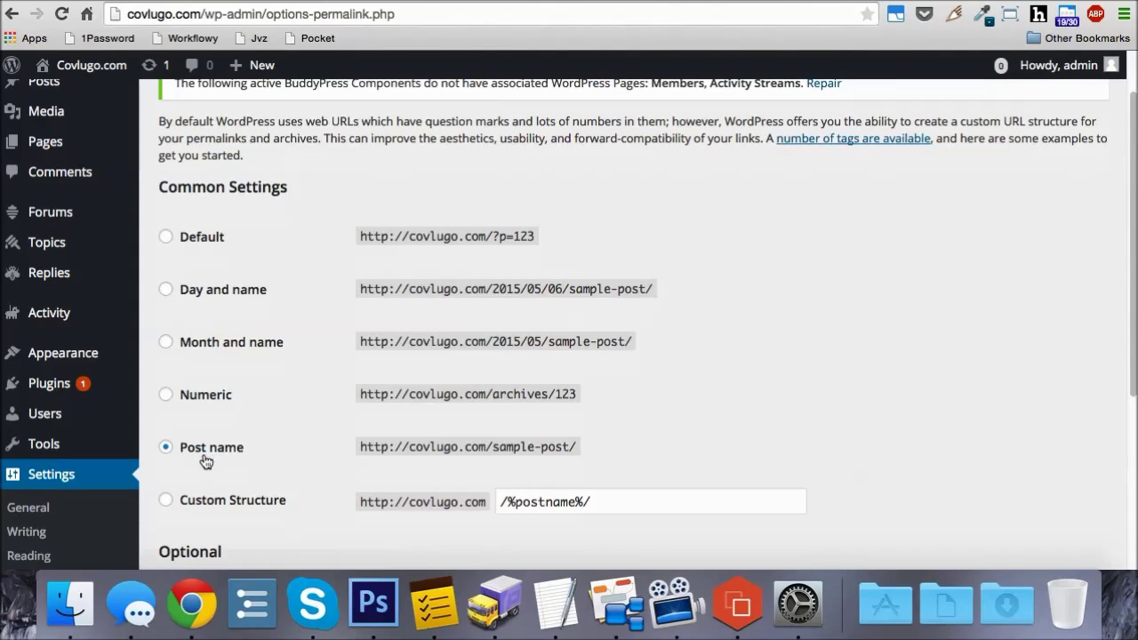
scroll(249, 444, down, 2)
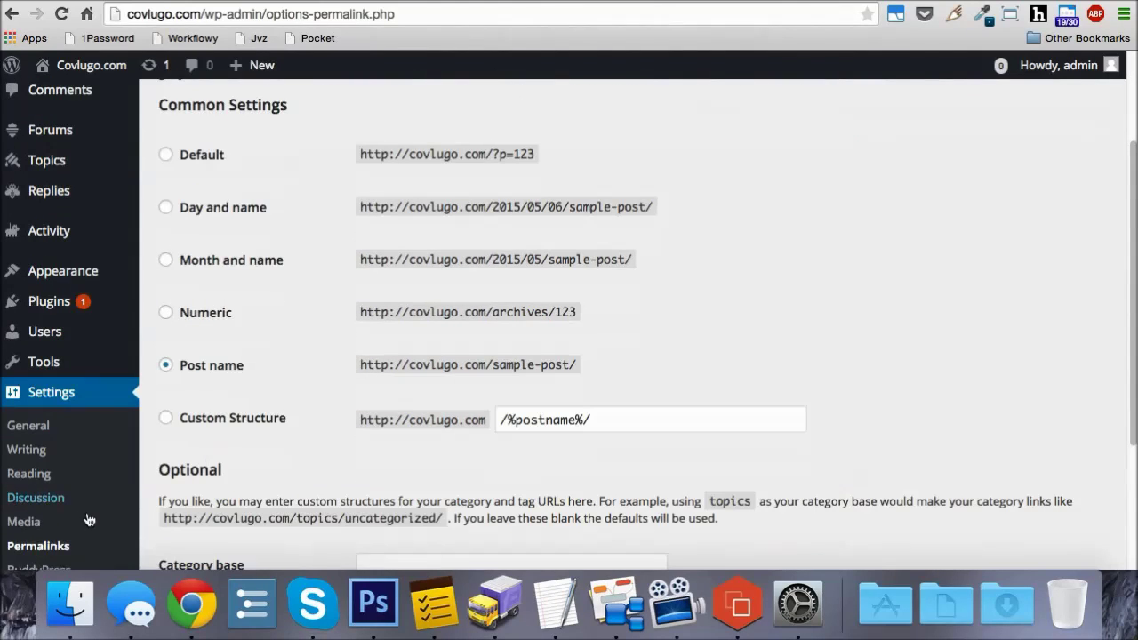
click(53, 504)
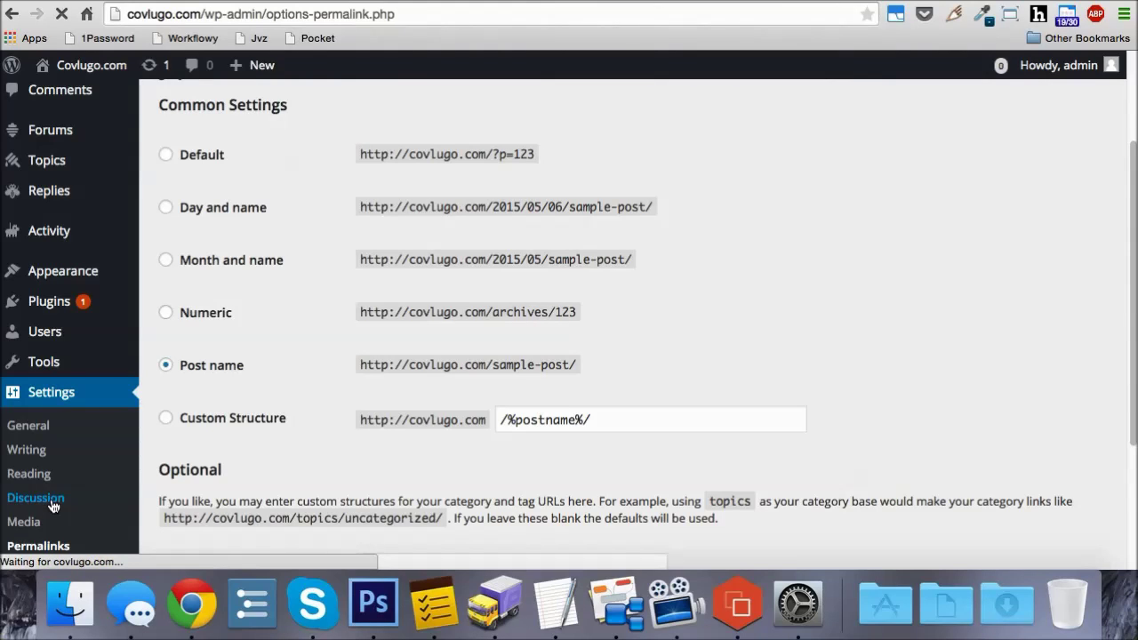
scroll(213, 404, down, 5)
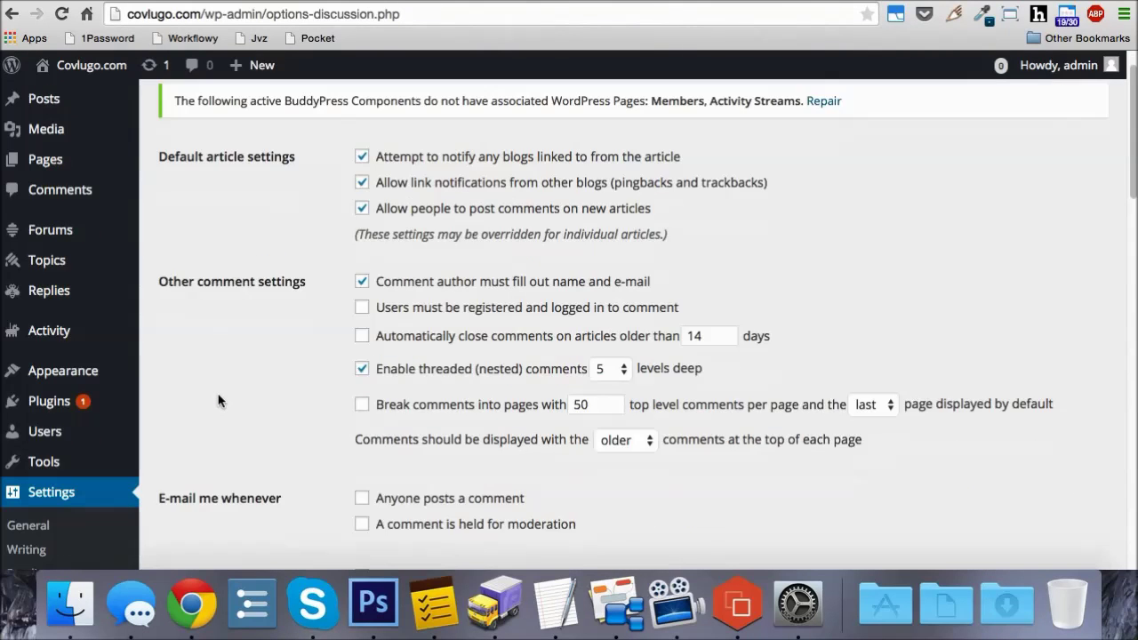
scroll(232, 392, down, 1)
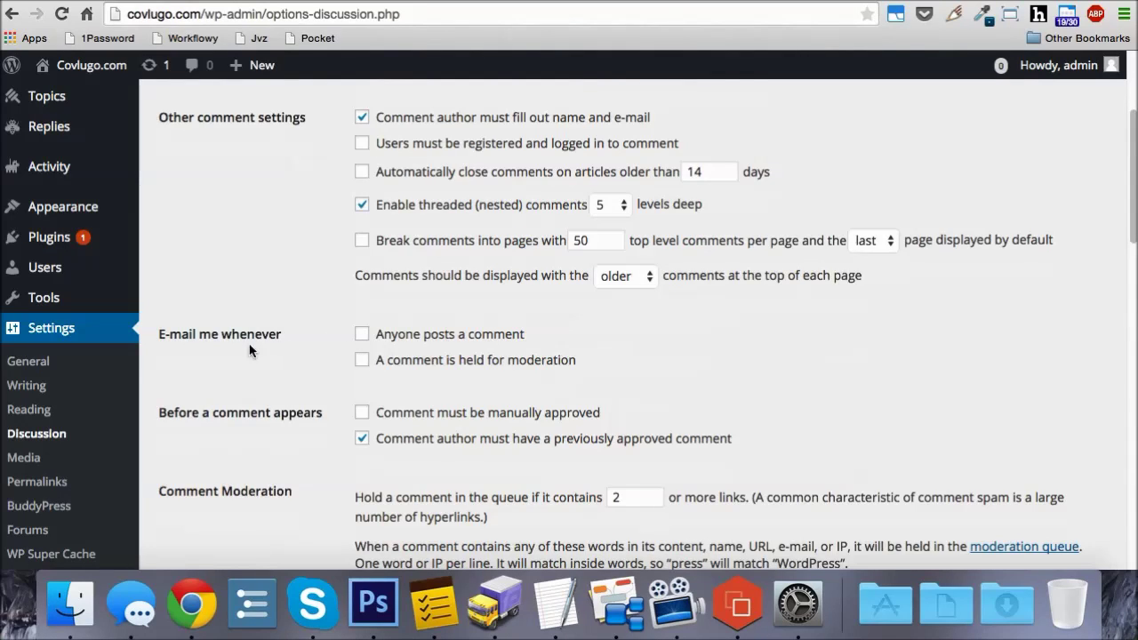
Step: Open the list of all pages and look through the created legal pages and the custom-titled ones
scroll(53, 302, up, 5)
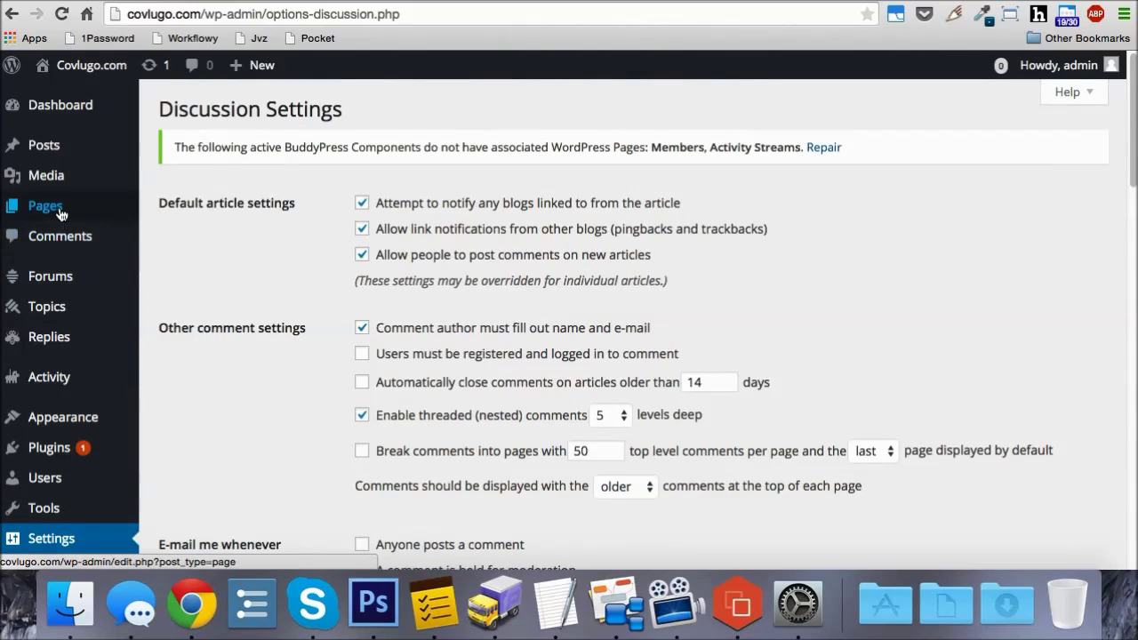
click(60, 211)
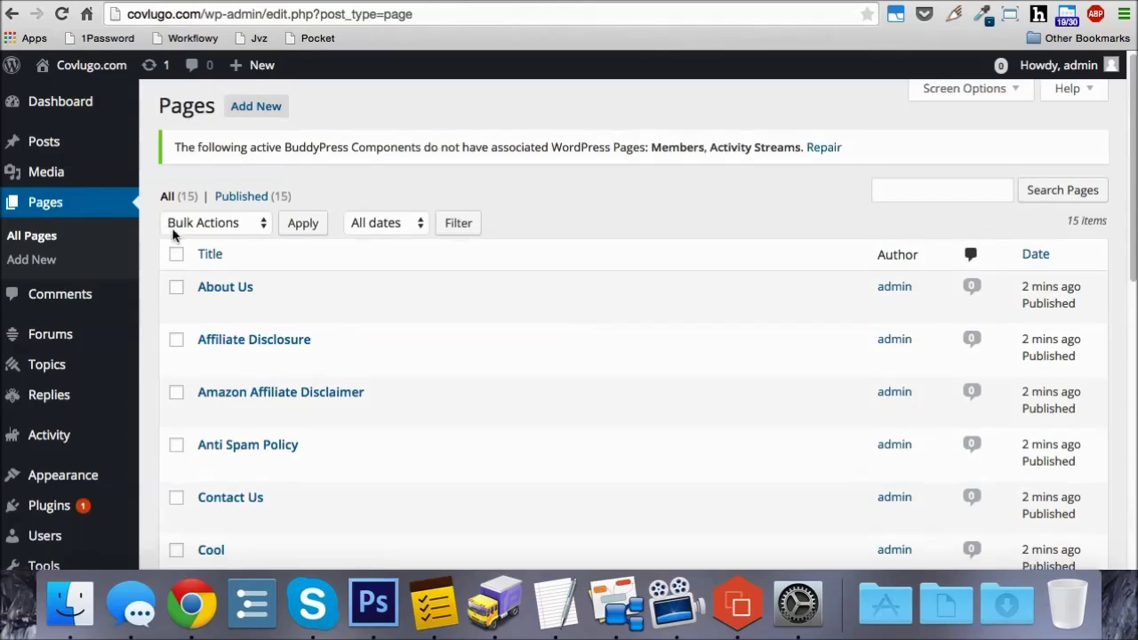
scroll(204, 229, down, 3)
scroll(213, 230, down, 10)
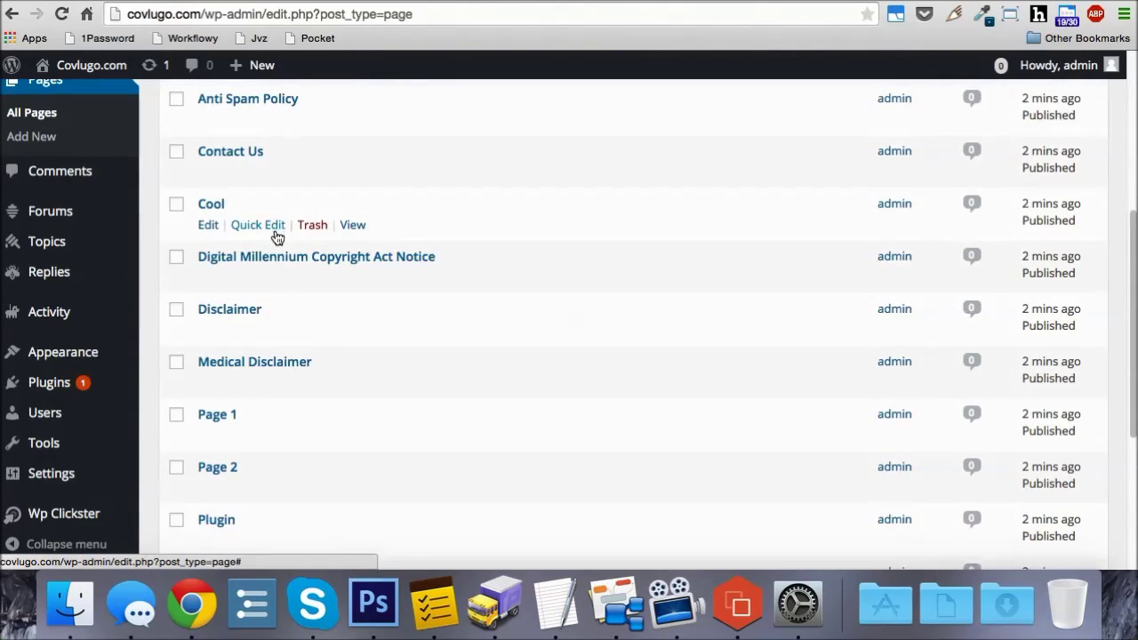
scroll(278, 238, down, 3)
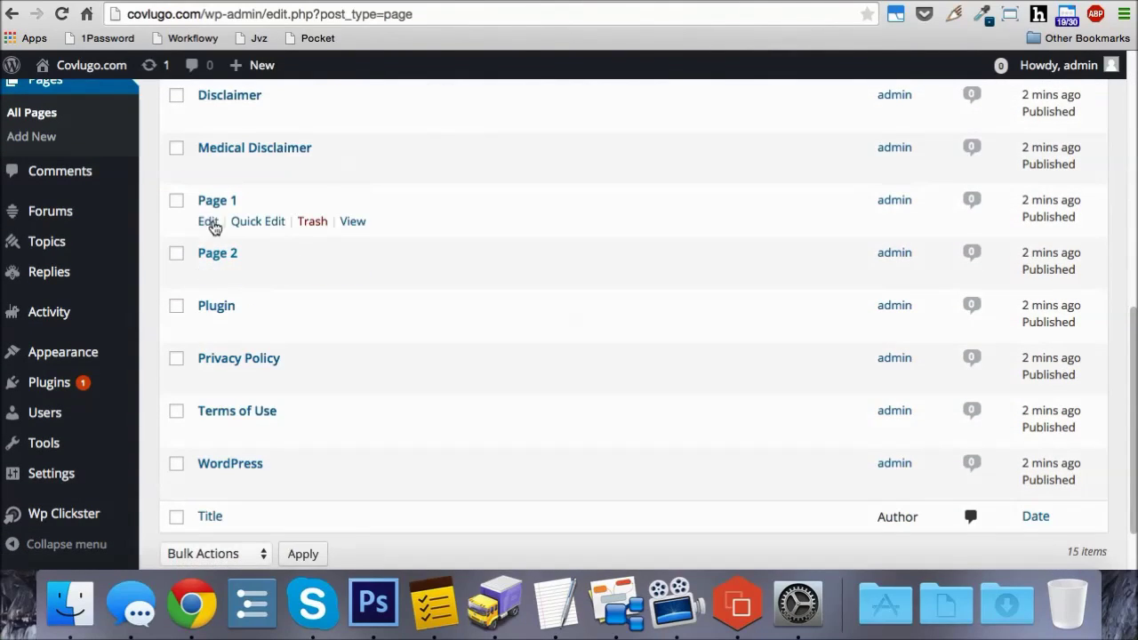
scroll(308, 276, up, 2)
scroll(311, 284, down, 2)
scroll(308, 284, up, 10)
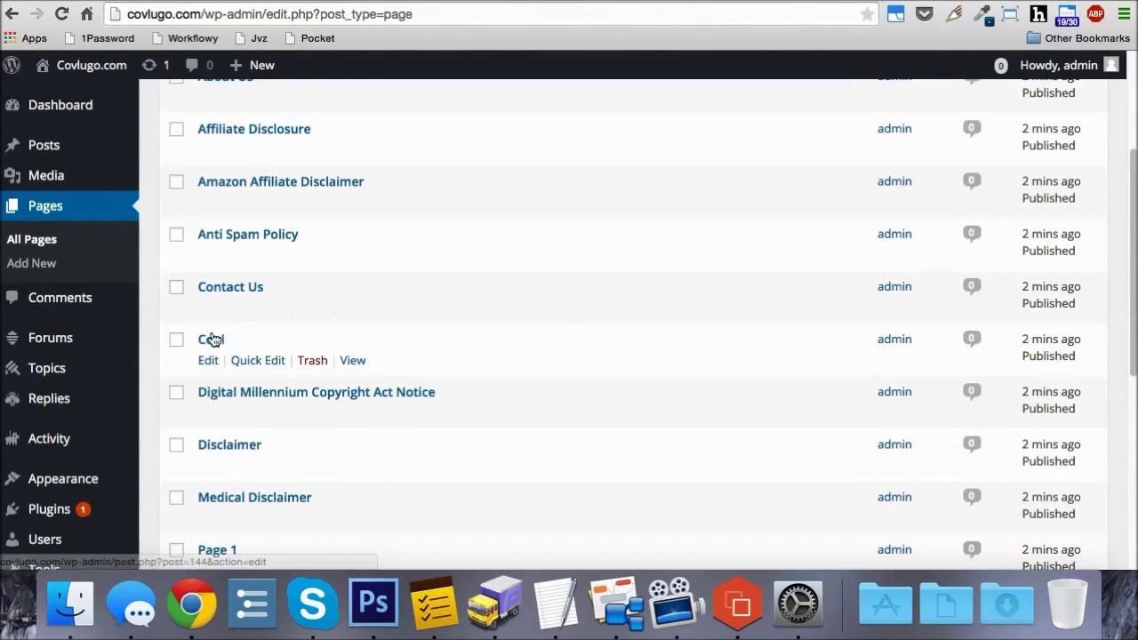
scroll(267, 338, down, 10)
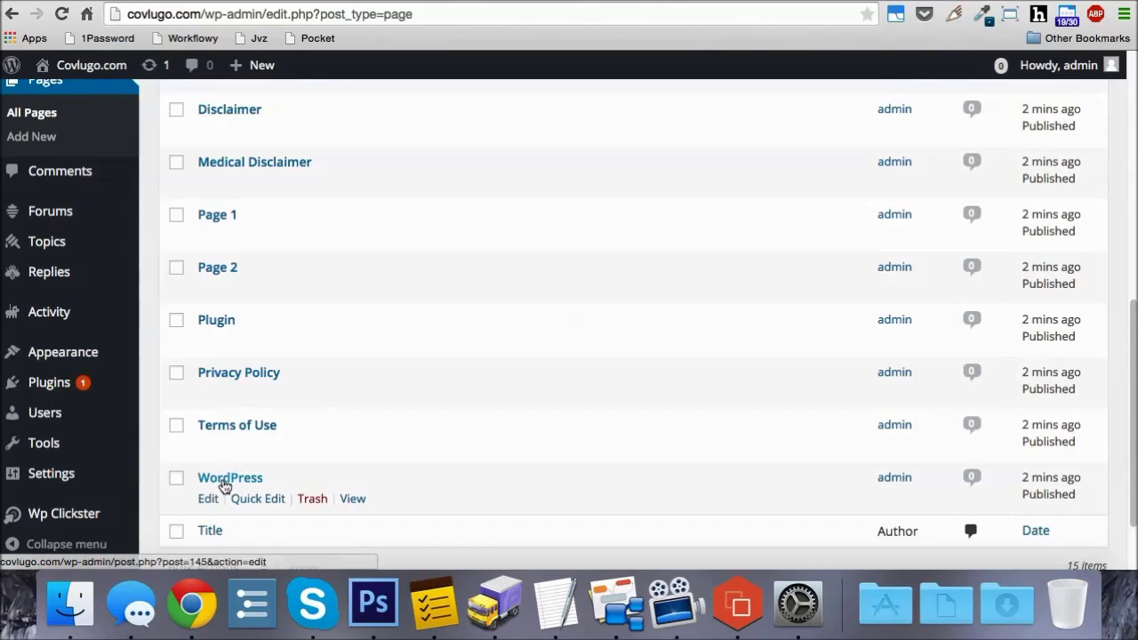
scroll(368, 425, up, 4)
scroll(355, 422, down, 2)
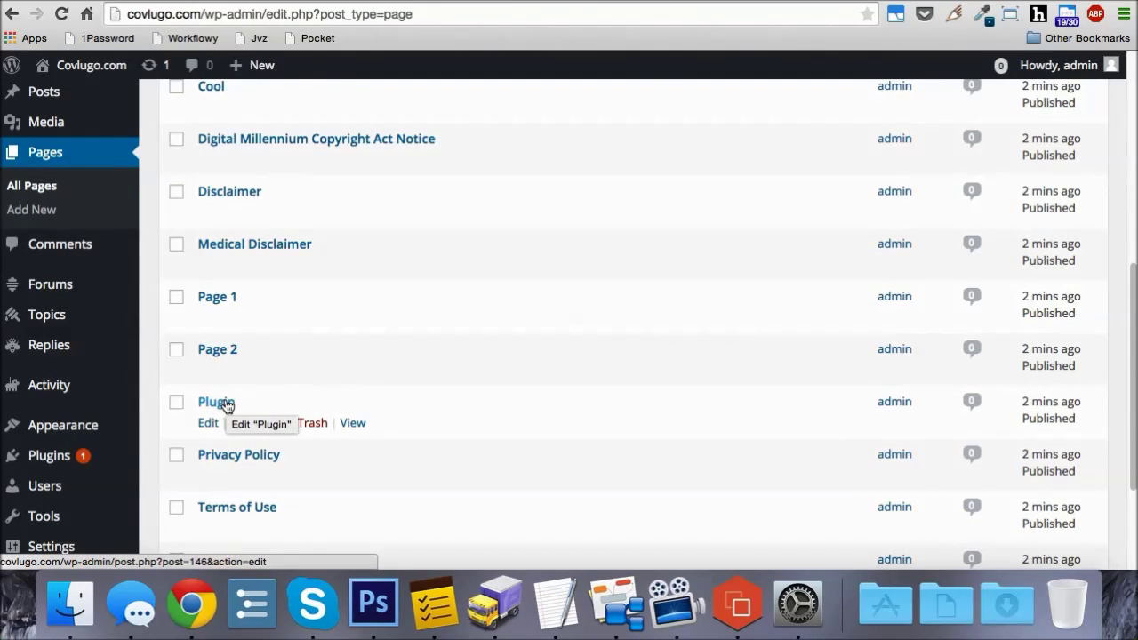
scroll(267, 382, down, 3)
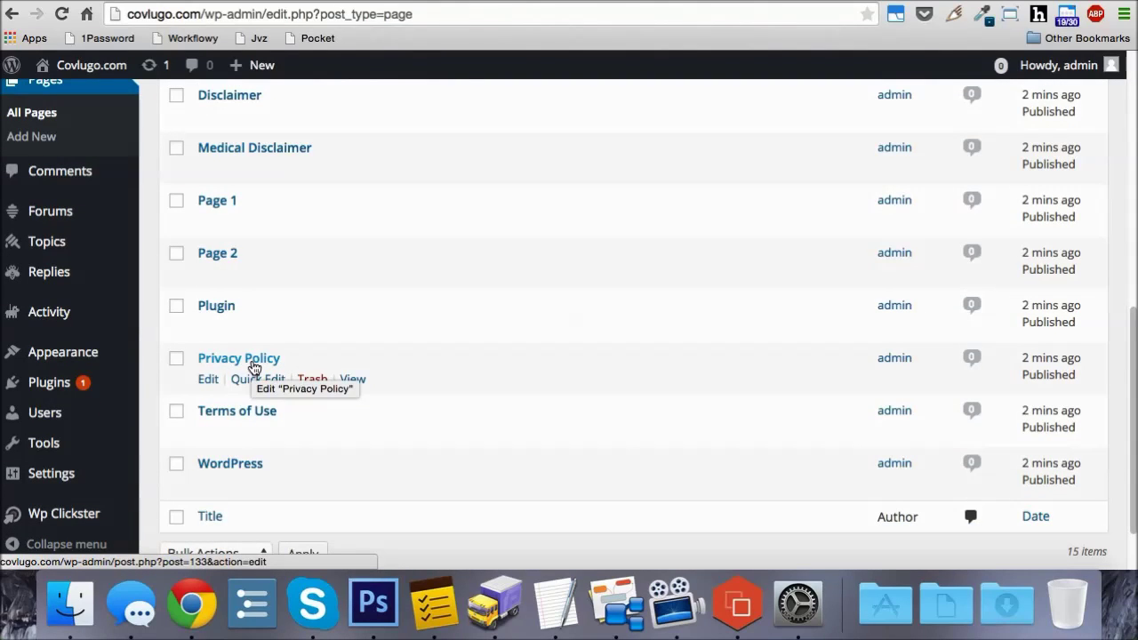
scroll(255, 414, up, 5)
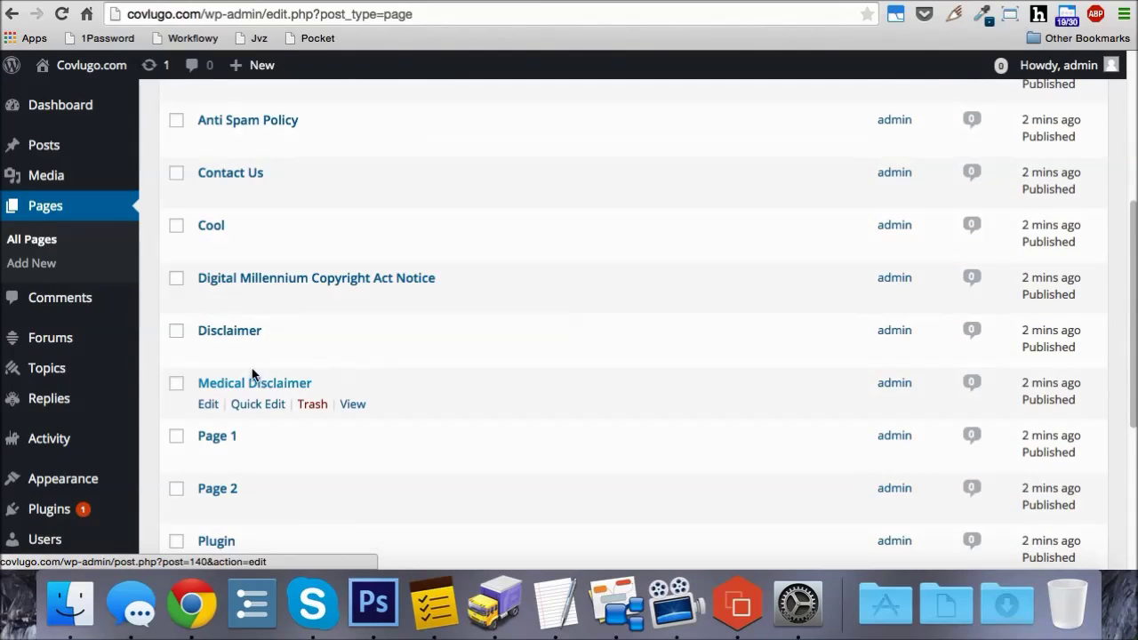
scroll(266, 378, down, 1)
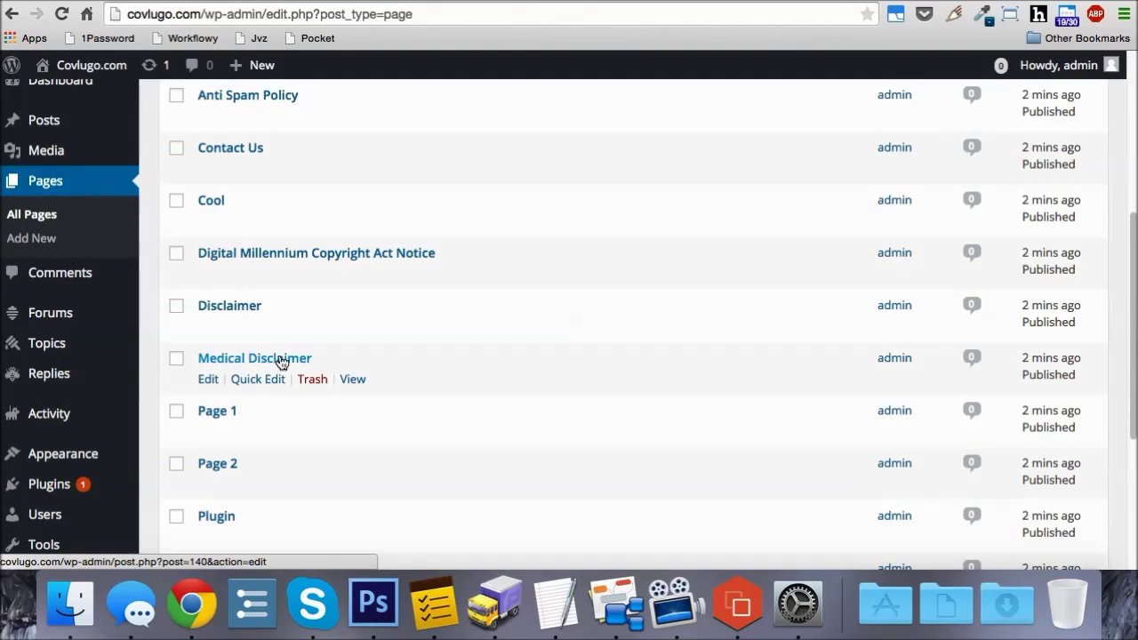
Step: Open the Privacy Policy page for editing, examine its generated text for the site's URL, and return to the pages list
scroll(279, 355, down, 3)
click(248, 456)
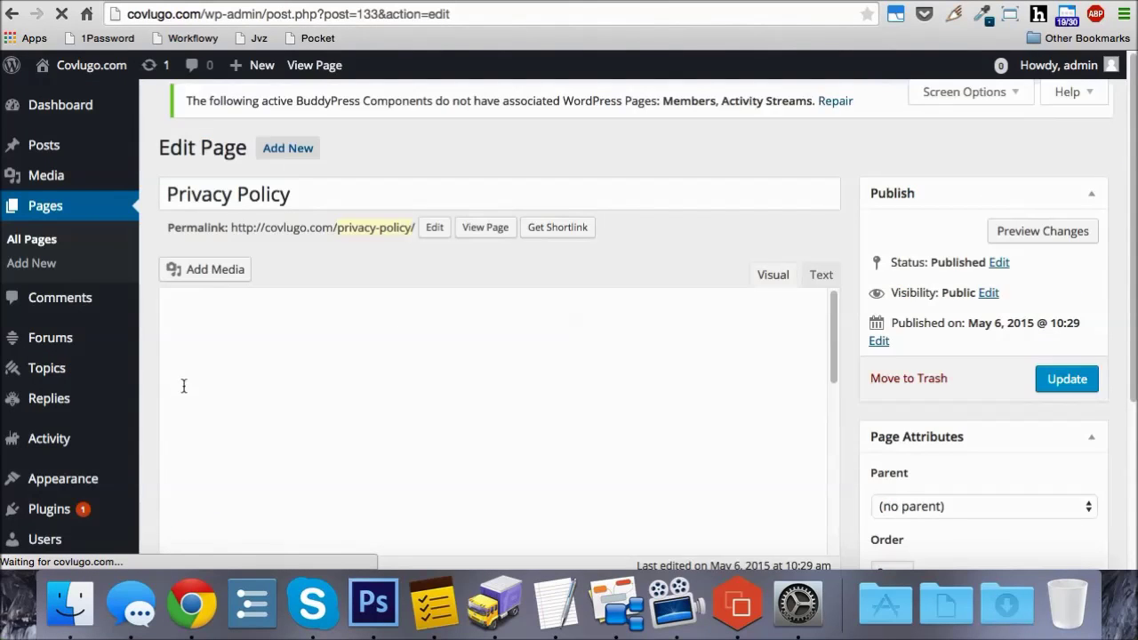
scroll(149, 299, down, 4)
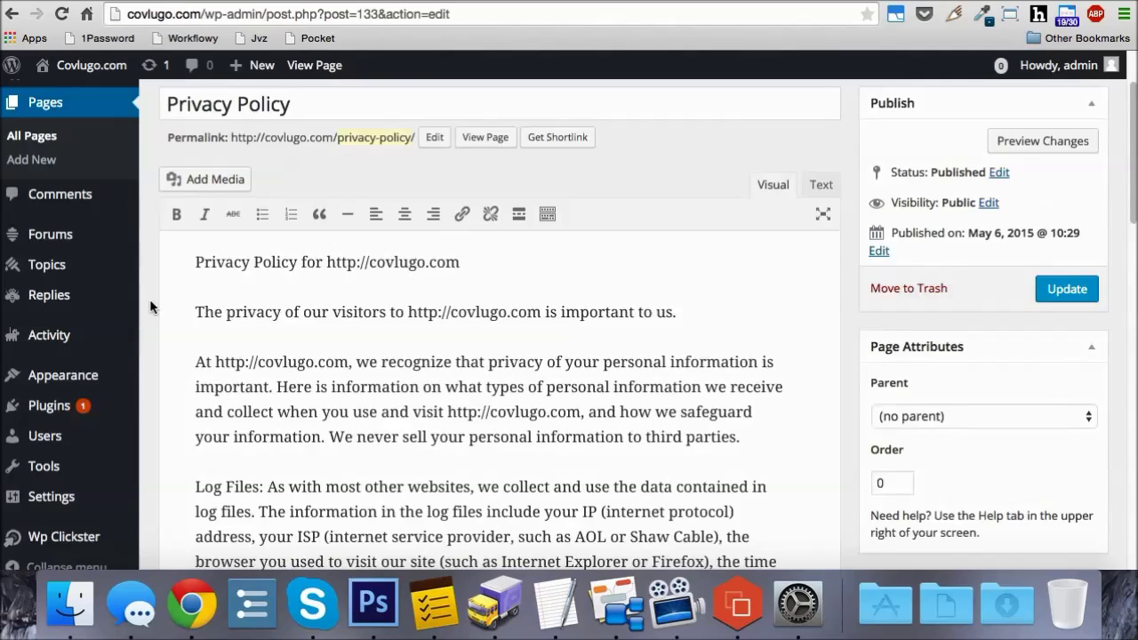
scroll(149, 299, down, 3)
scroll(149, 300, up, 7)
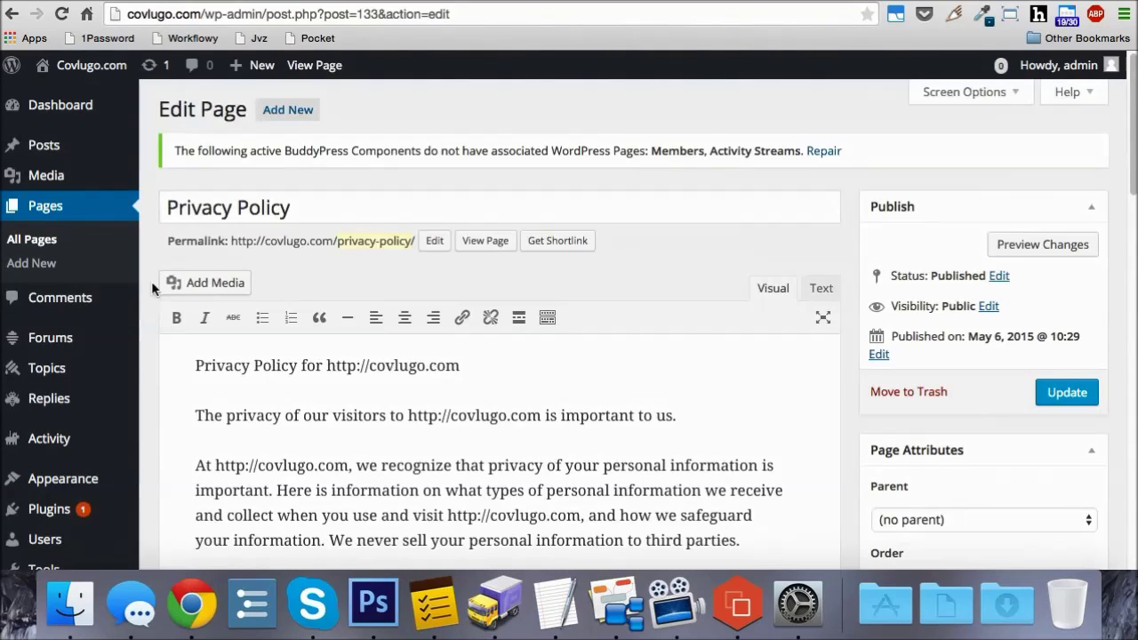
click(11, 14)
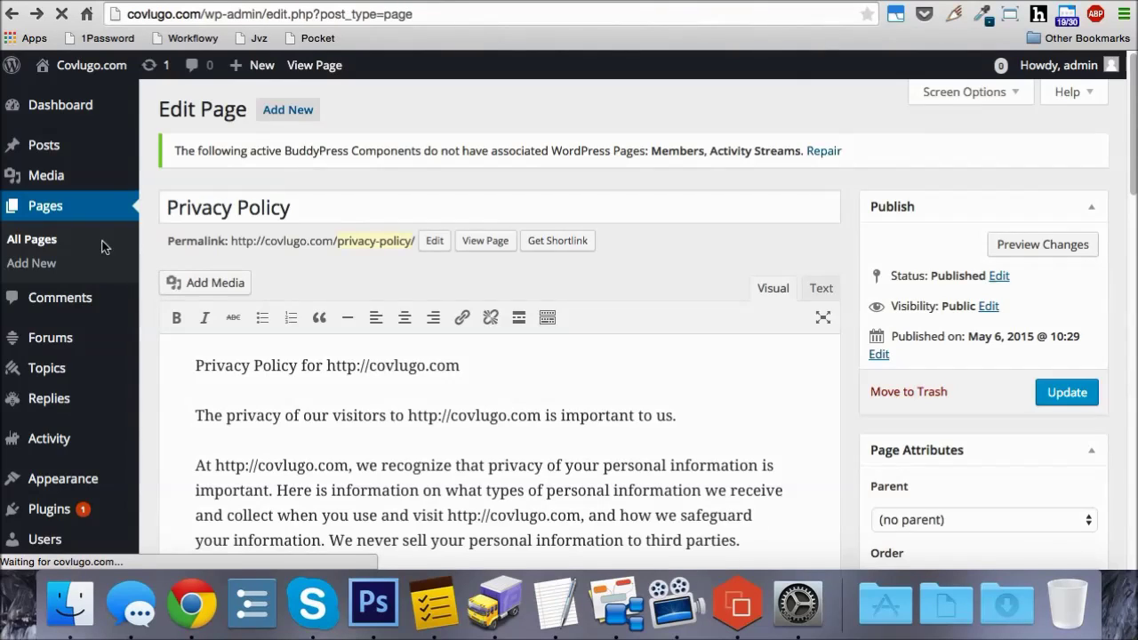
Step: Open the site's posts list and its comments list to check for remaining entries
scroll(83, 213, up, 5)
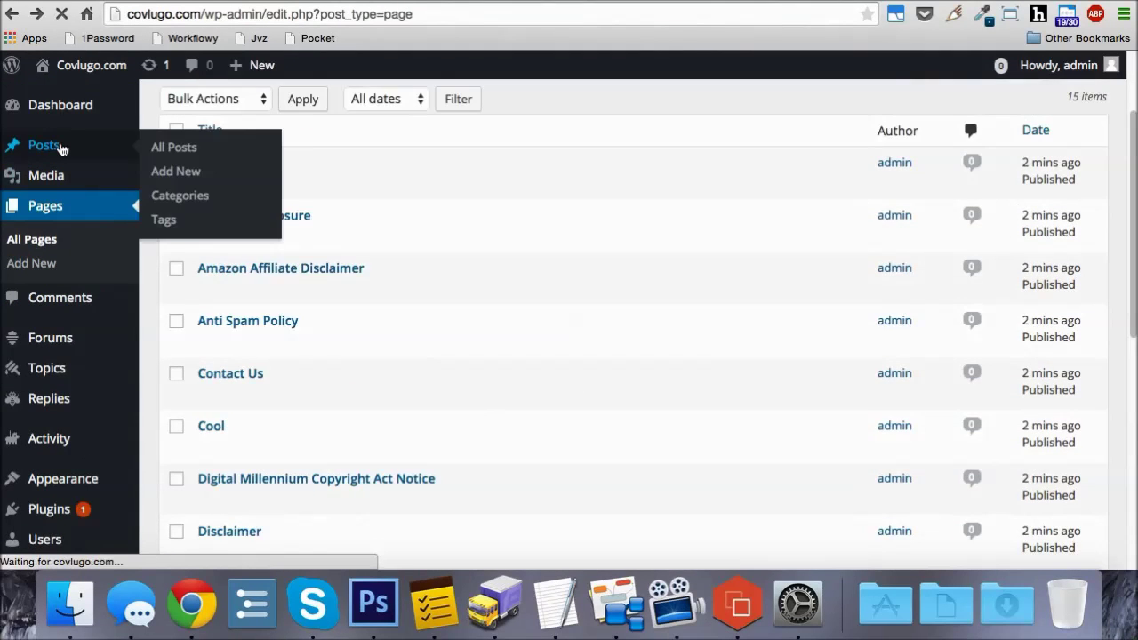
click(45, 145)
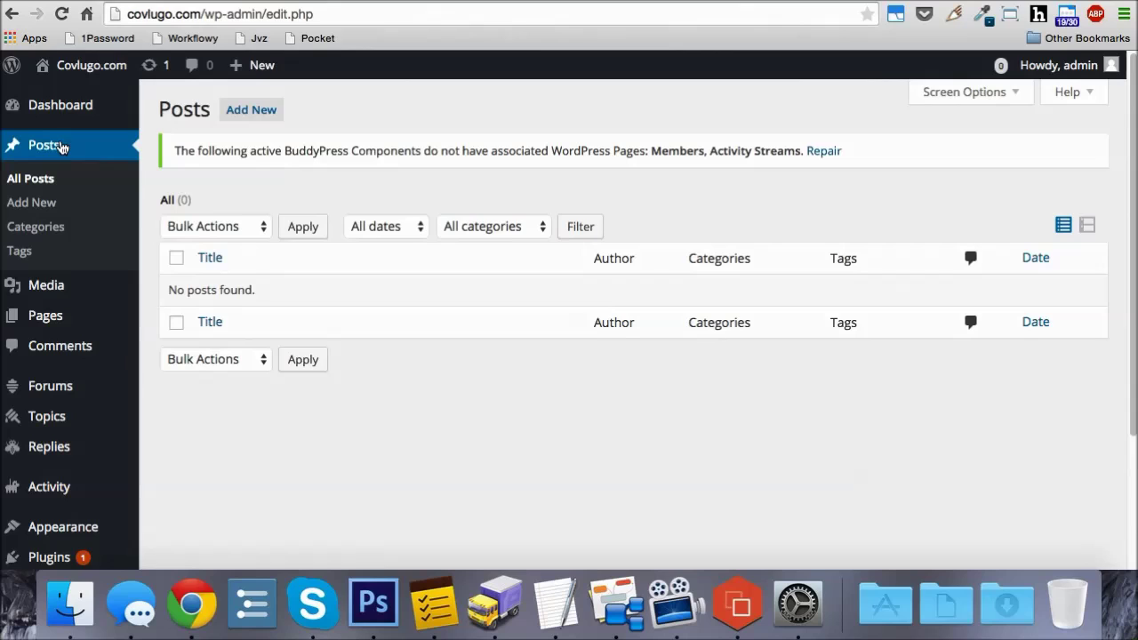
click(84, 355)
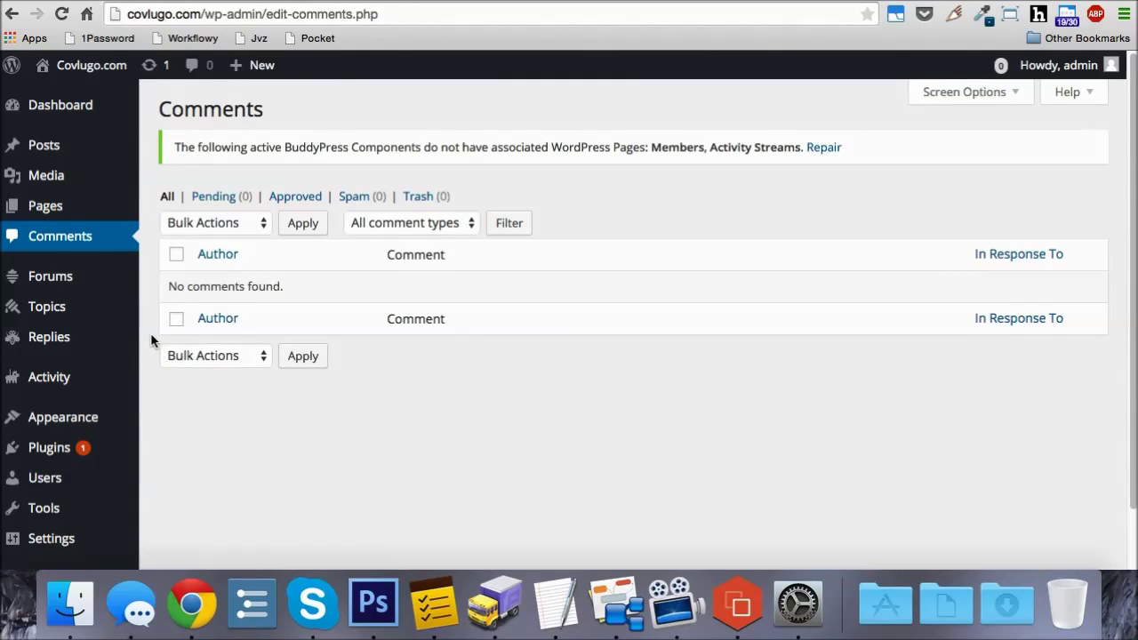
Step: Open the WP Clickster page and look over its cleanup and page-creation options
scroll(151, 333, down, 3)
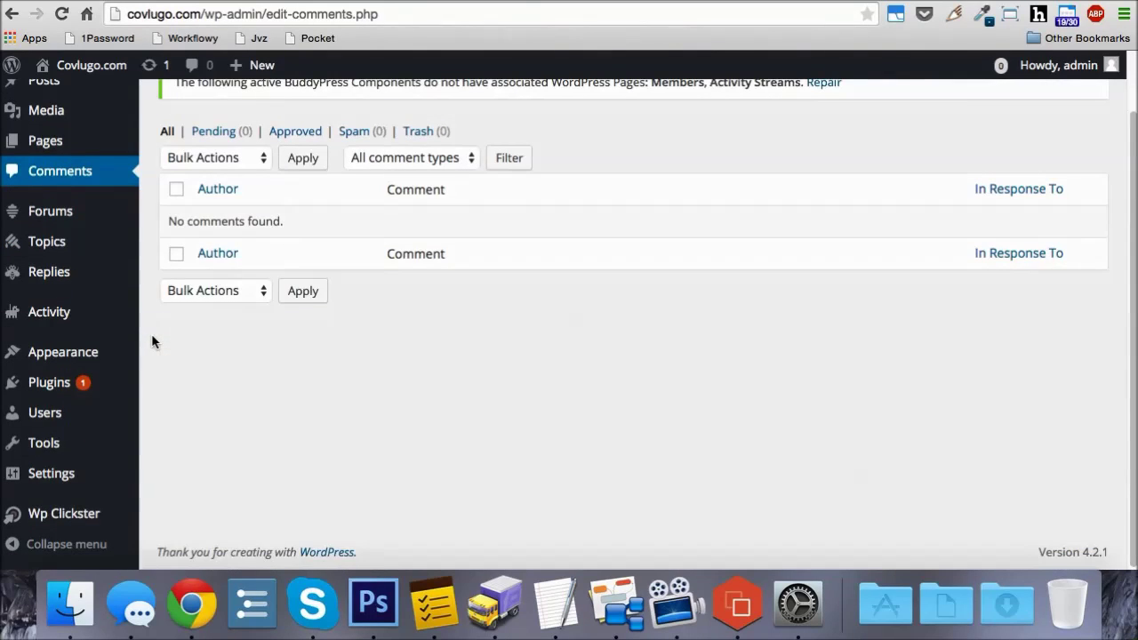
click(76, 512)
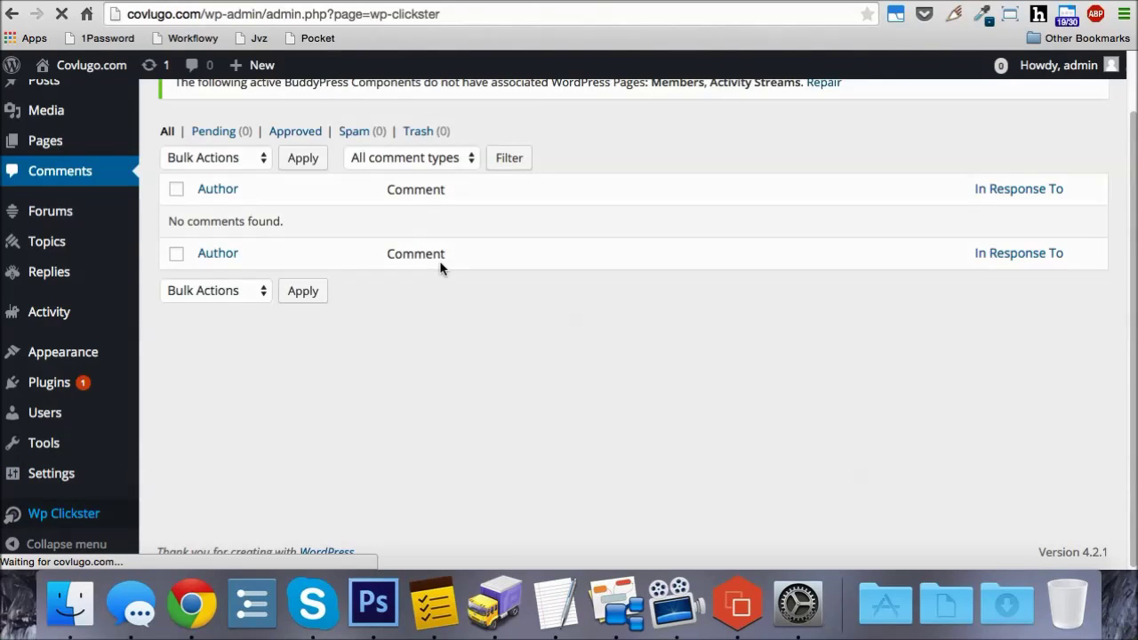
scroll(514, 382, down, 5)
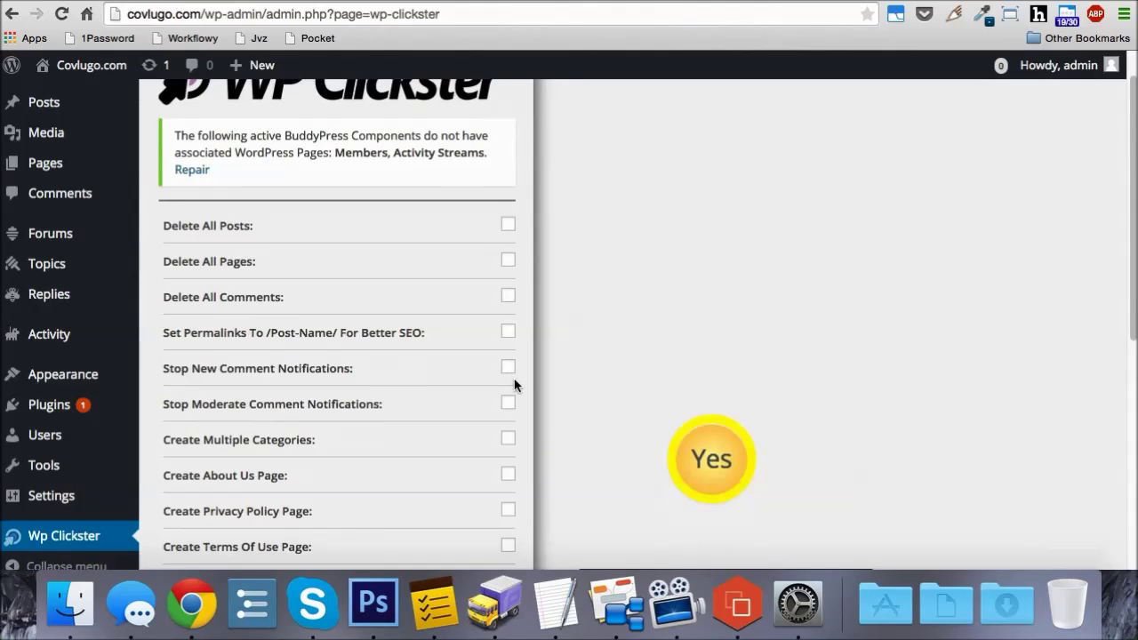
scroll(514, 382, down, 1)
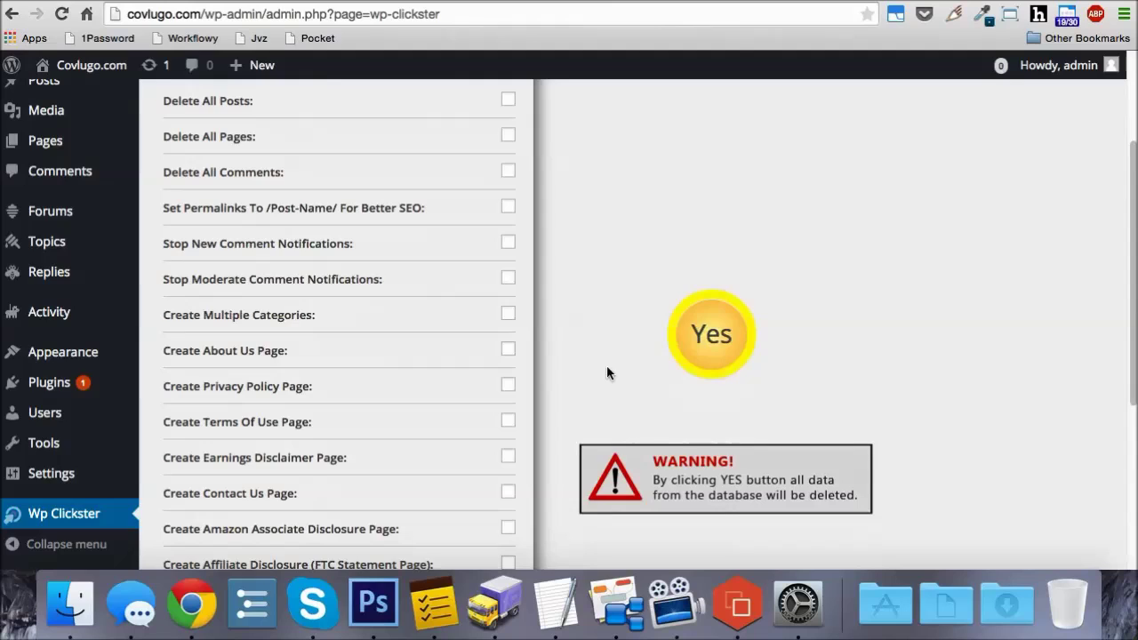
scroll(613, 356, up, 5)
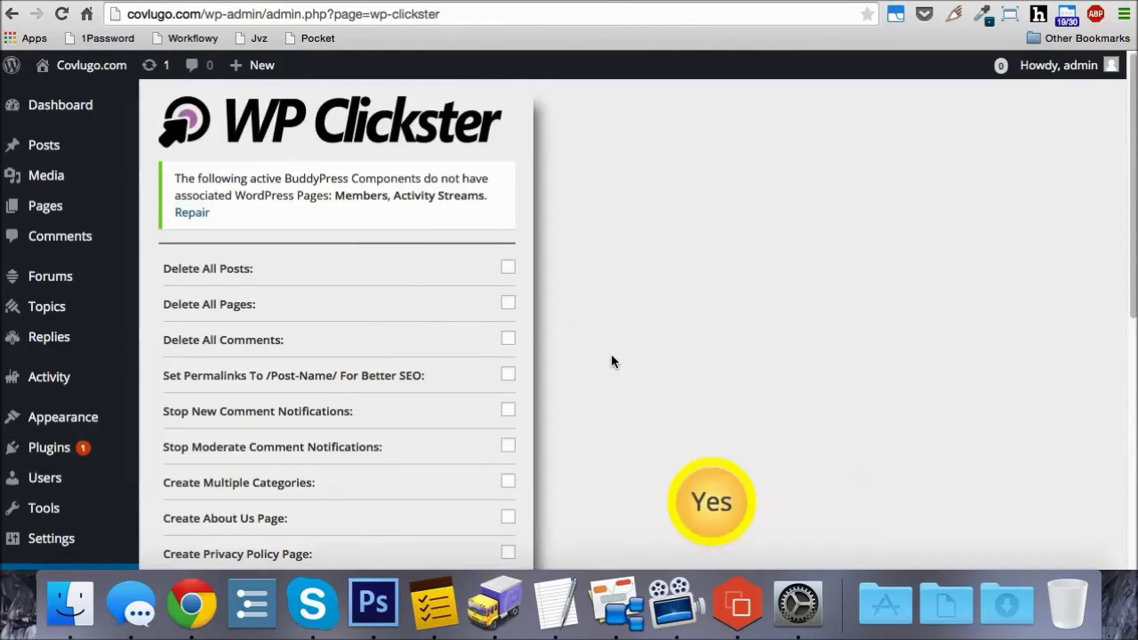